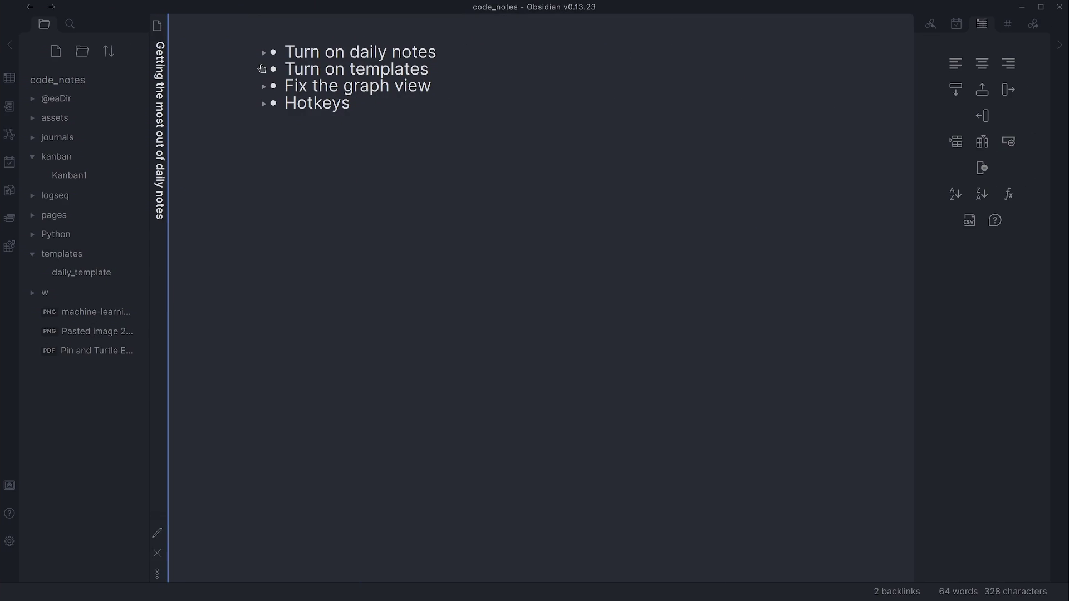
# Expand the "Turn on daily notes" outline item and create a new folder in the vault, keeping its default name.
pyautogui.click(265, 54)
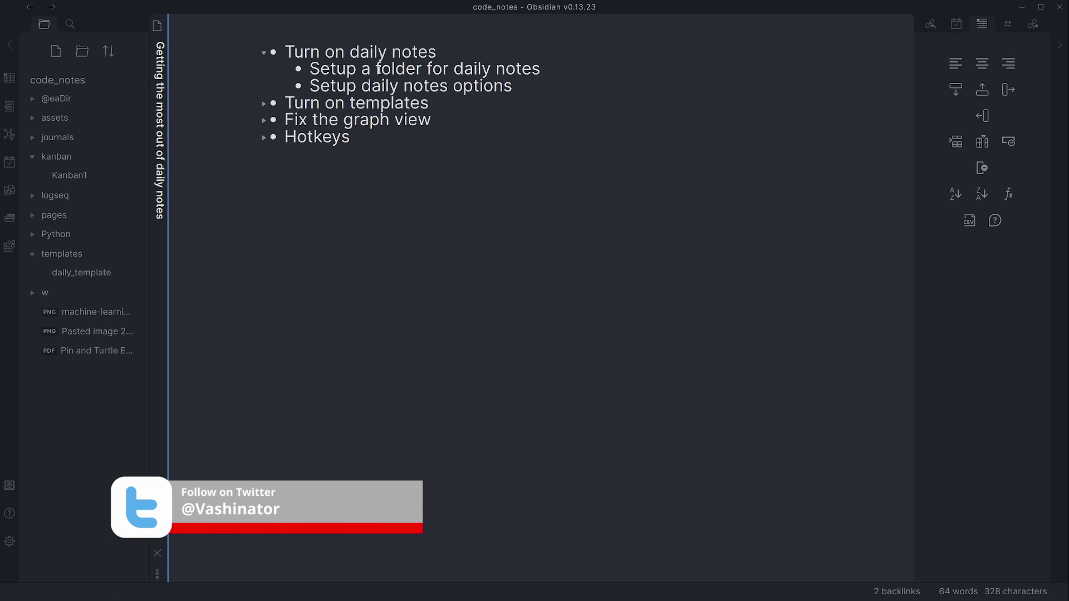
pyautogui.click(78, 57)
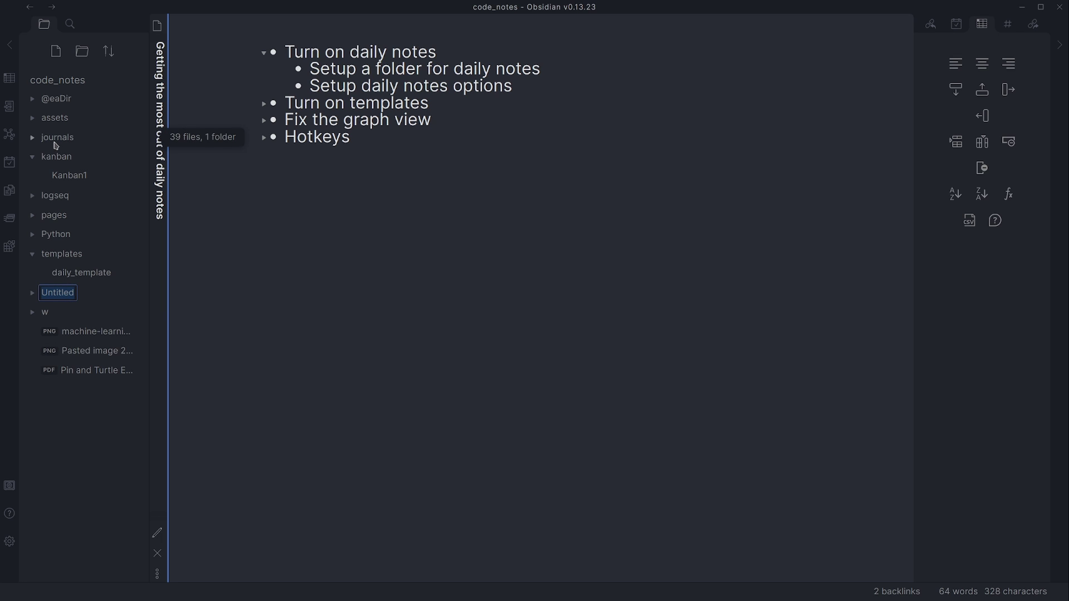
pyautogui.click(456, 88)
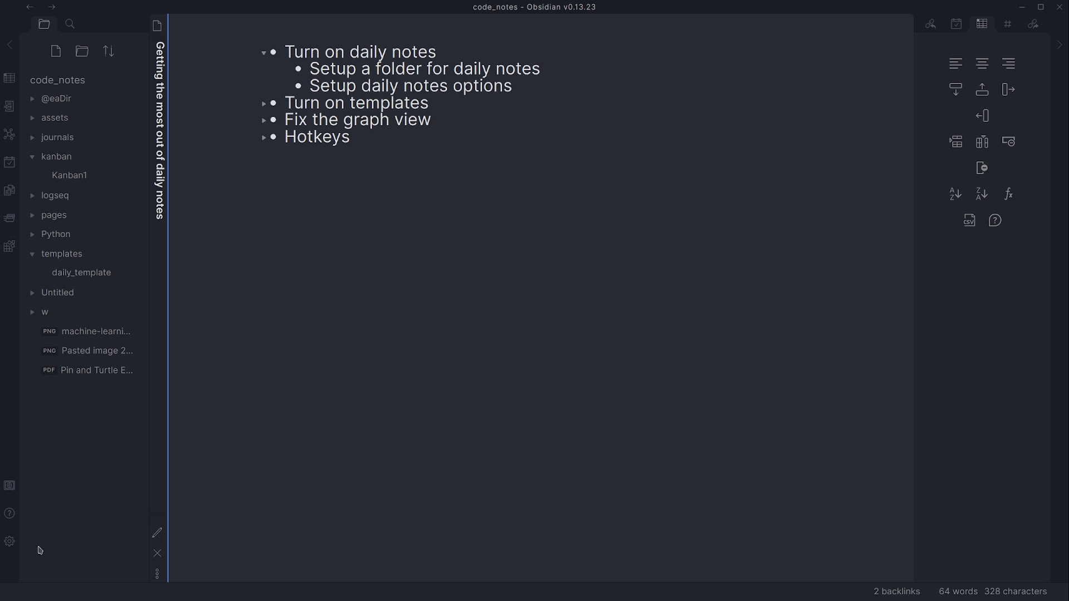
# Review the options of the Daily notes core plugin, including date format and new file location, and close the settings.
pyautogui.click(10, 542)
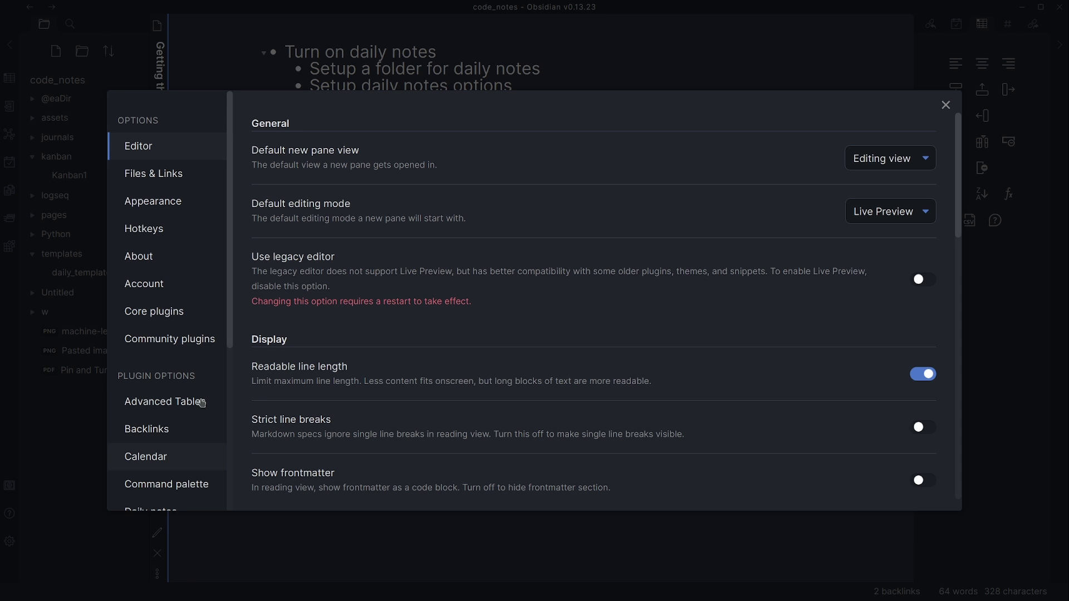
pyautogui.click(190, 317)
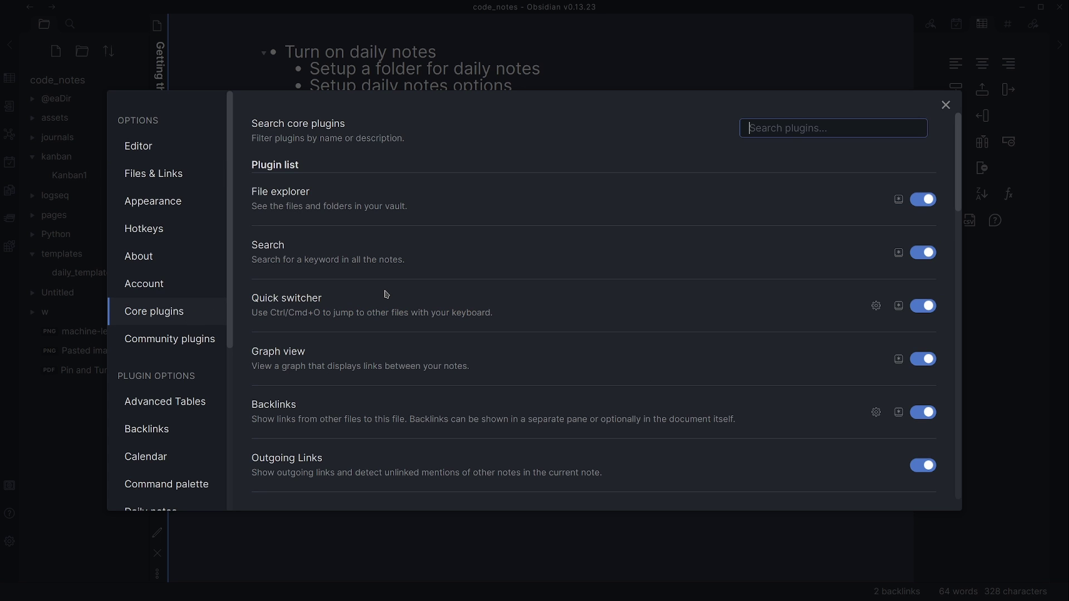
pyautogui.scroll(-4, 386, 294)
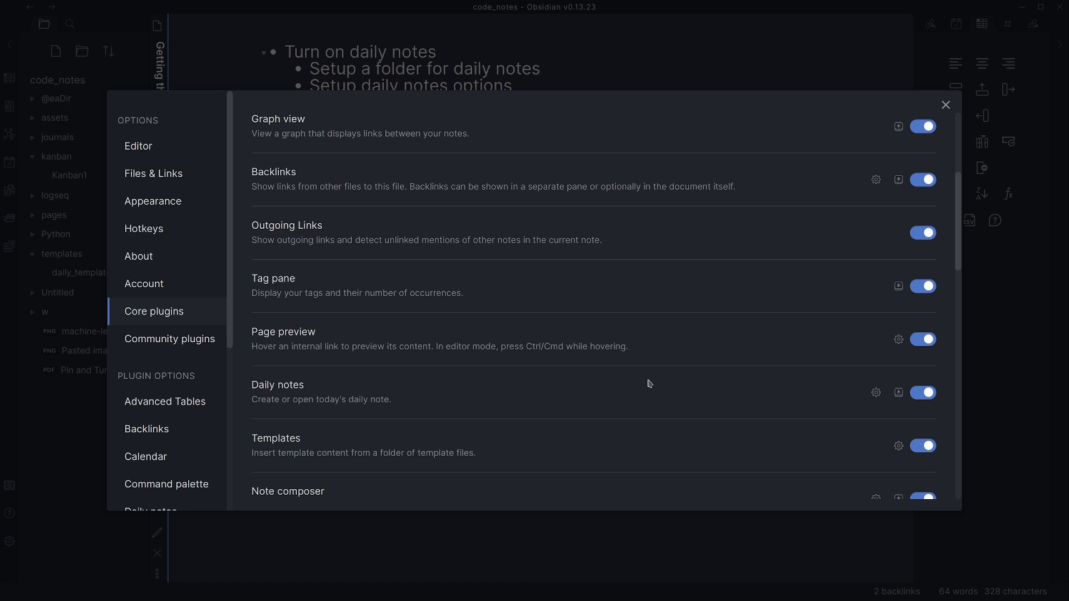
pyautogui.click(877, 400)
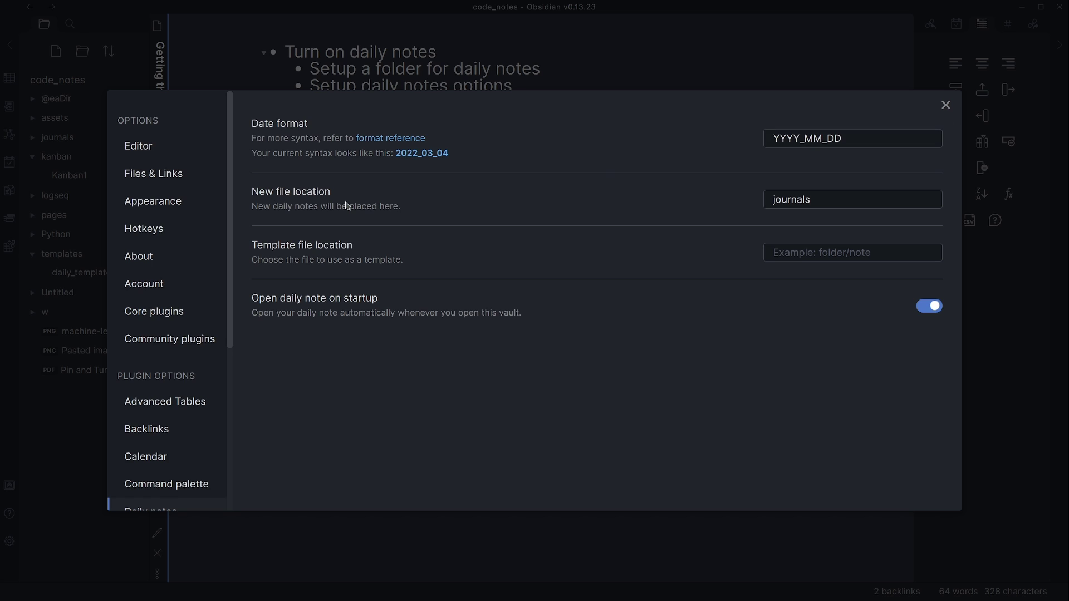
pyautogui.click(946, 105)
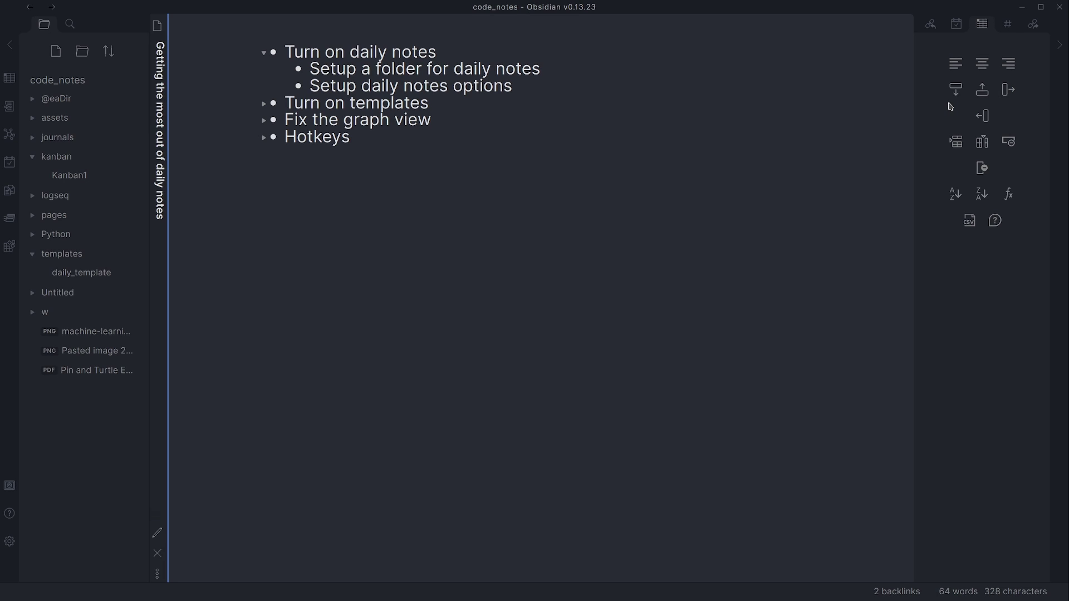
# Expand the journals folder, look through its daily note files, and collapse it again.
pyautogui.click(34, 139)
pyautogui.scroll(-3, 88, 206)
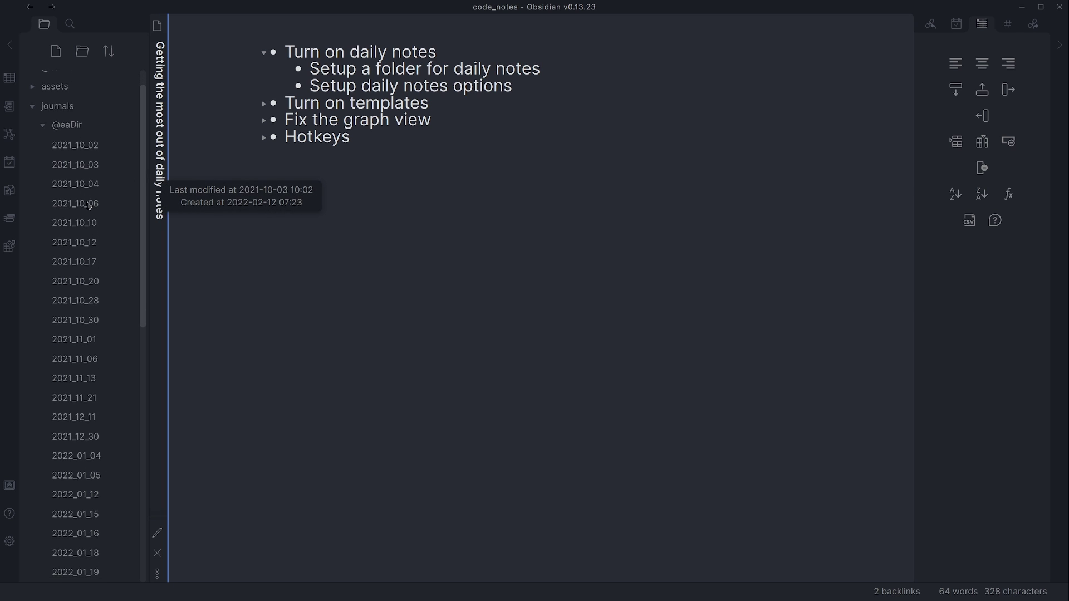
pyautogui.scroll(-10, 88, 206)
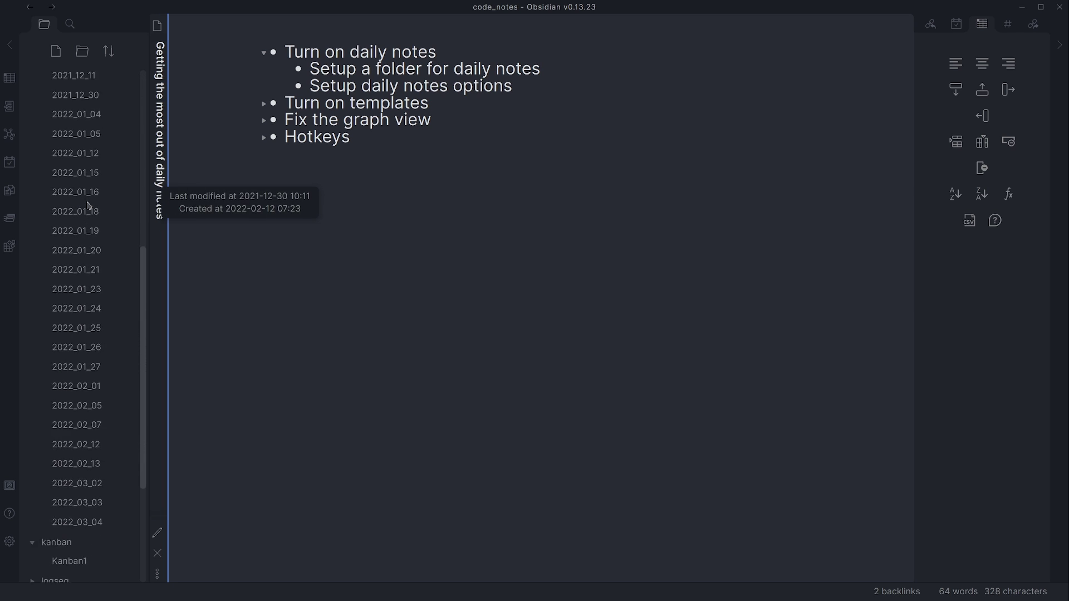
pyautogui.scroll(-4, 86, 343)
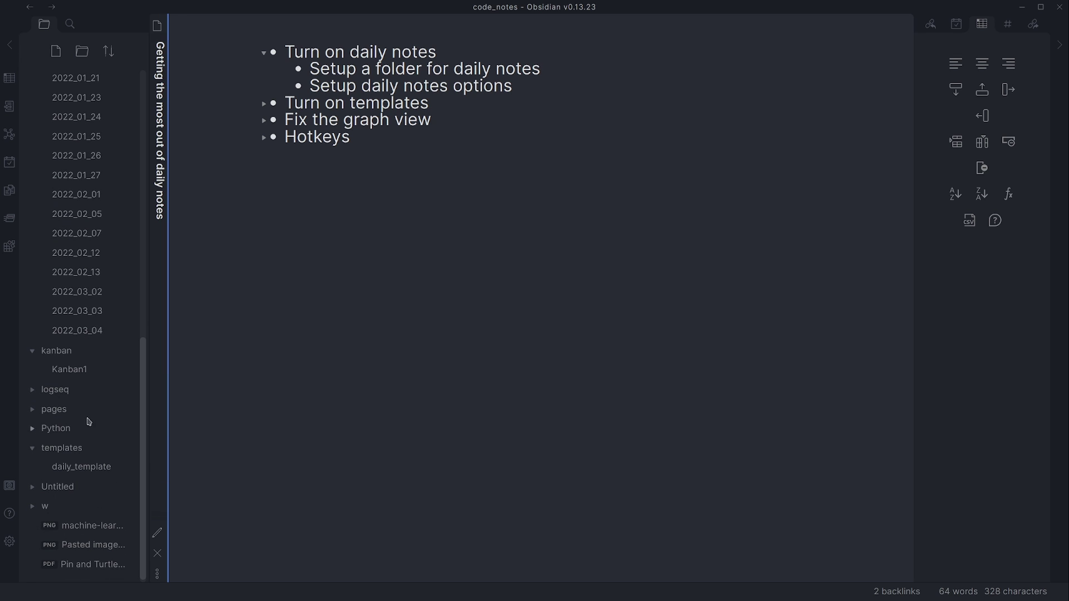
pyautogui.scroll(3, 68, 403)
pyautogui.scroll(14, 68, 403)
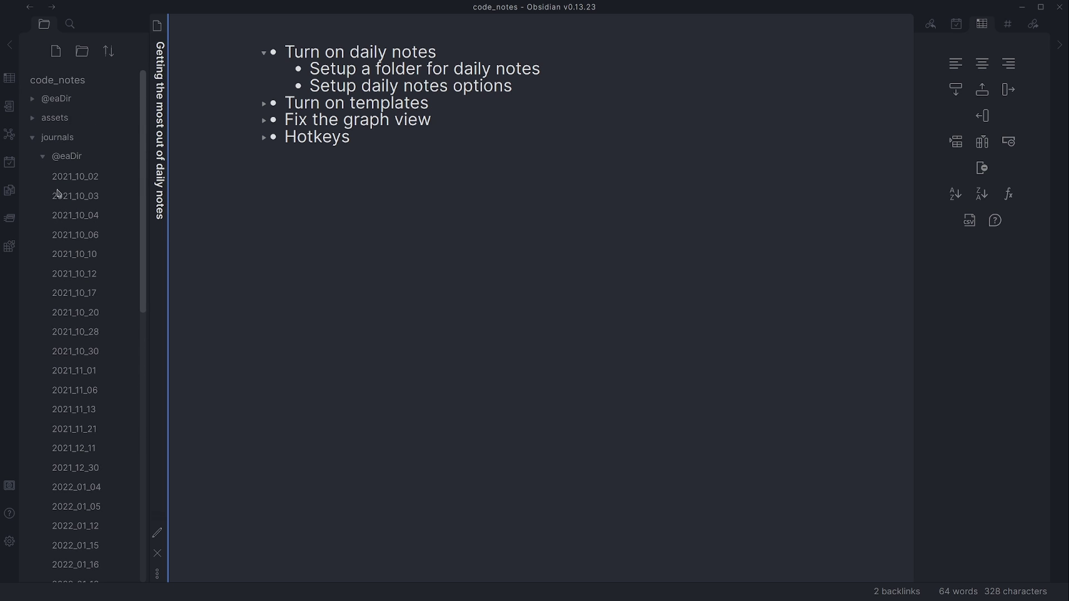
pyautogui.click(39, 142)
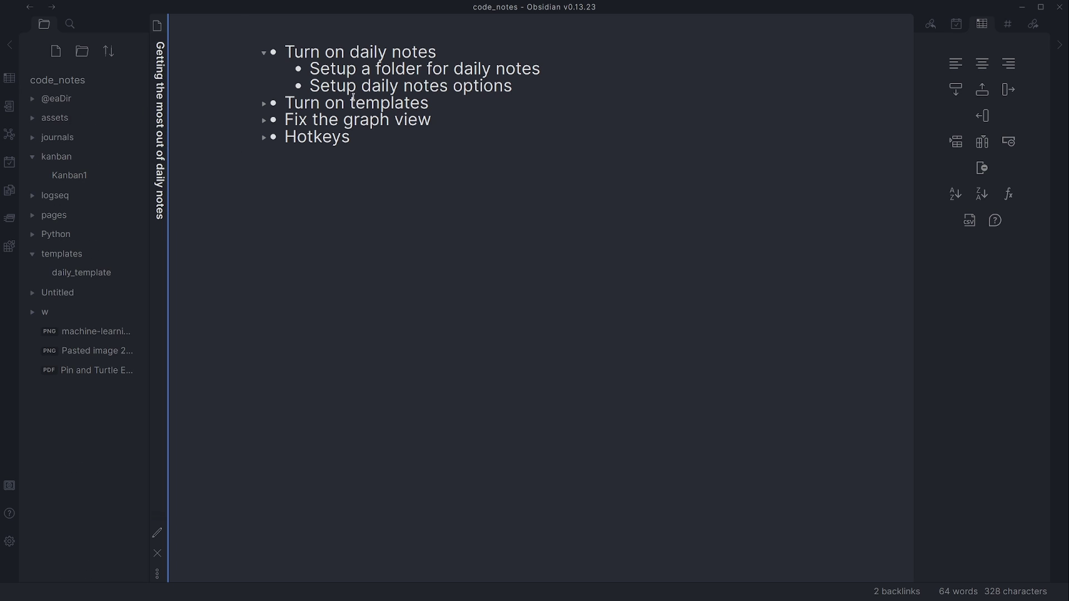
# Expand the "Turn on templates" outline item and review the Templates core plugin's folder location and format options.
pyautogui.click(264, 104)
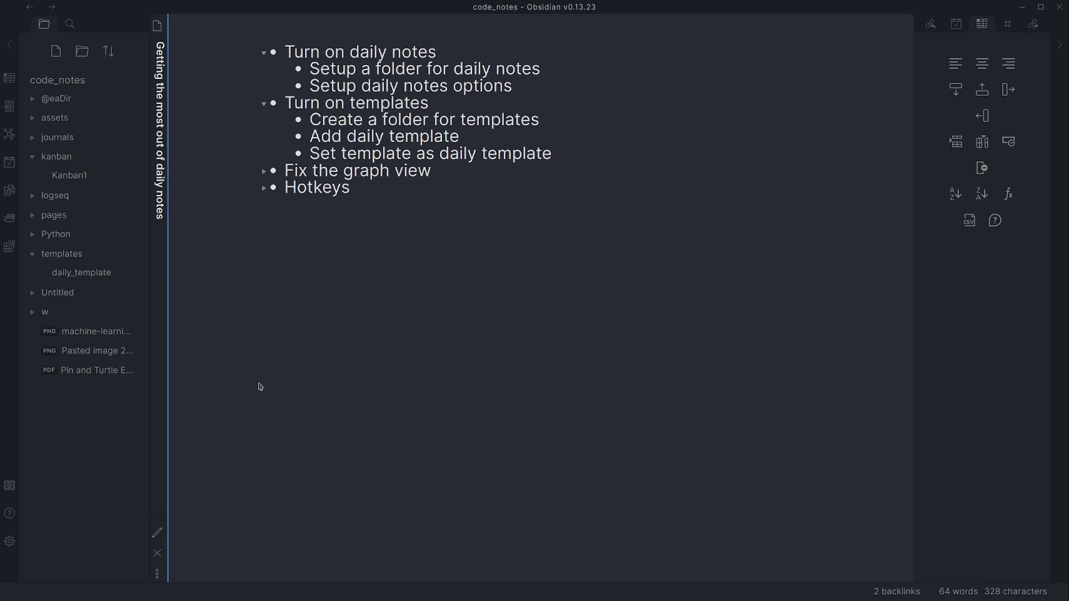
pyautogui.click(9, 542)
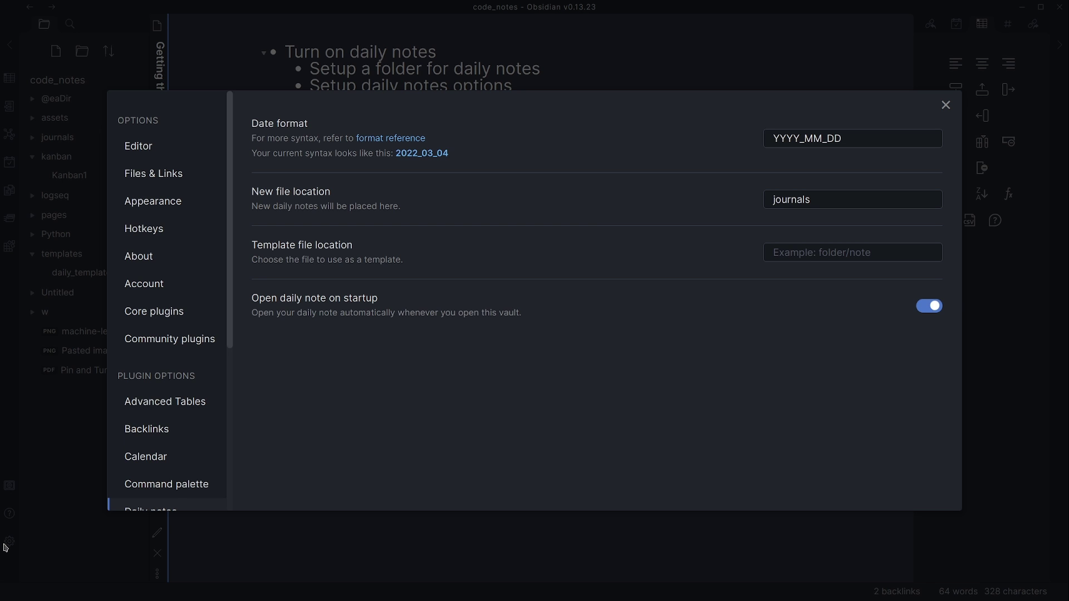
pyautogui.click(172, 320)
pyautogui.scroll(-2, 329, 330)
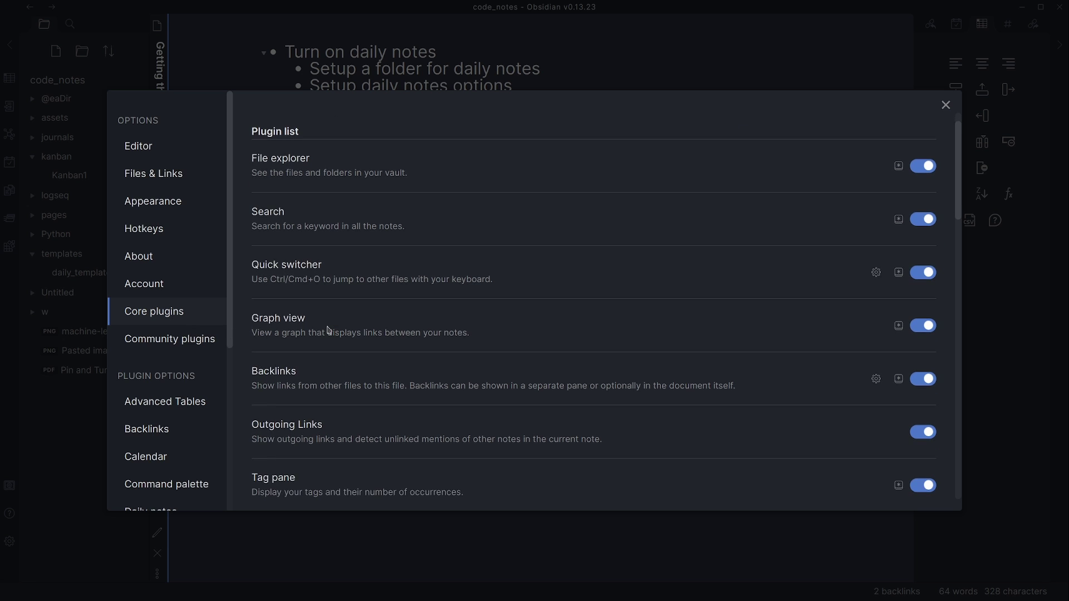
pyautogui.scroll(-3, 328, 330)
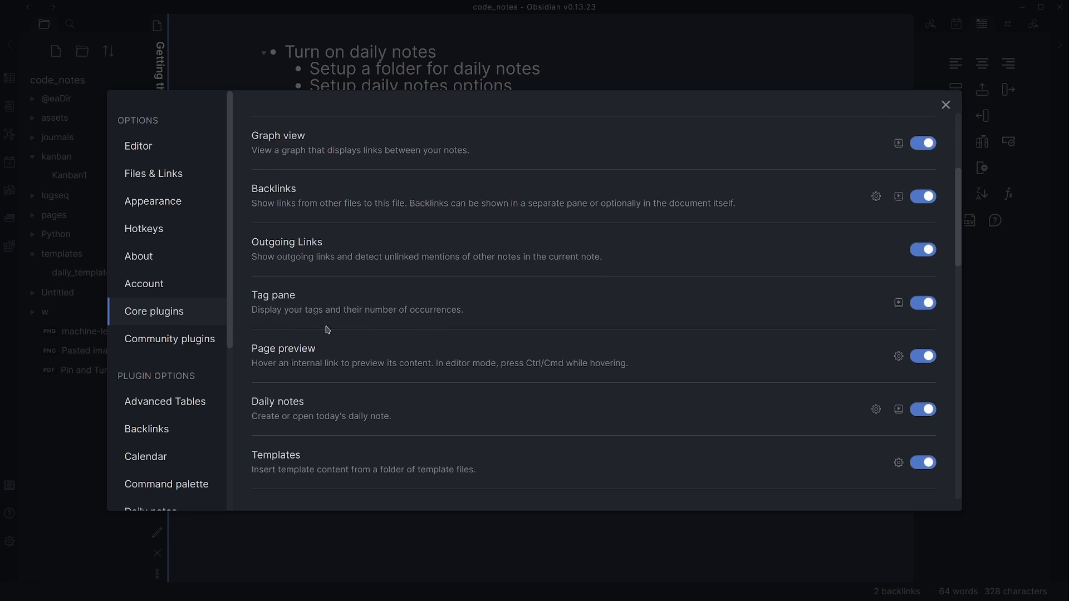
pyautogui.scroll(-1, 327, 330)
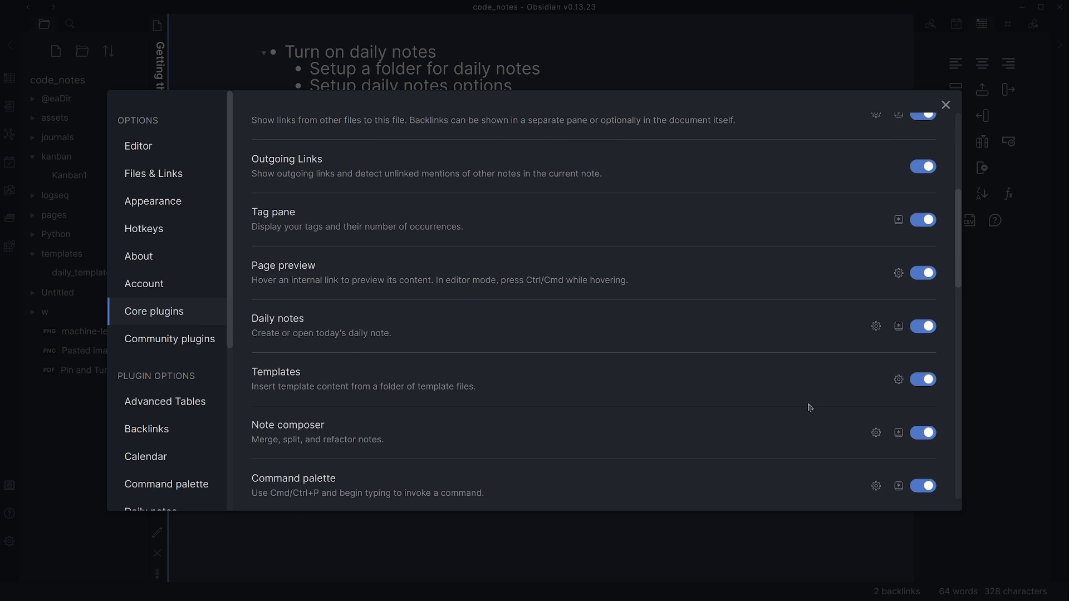
pyautogui.click(898, 379)
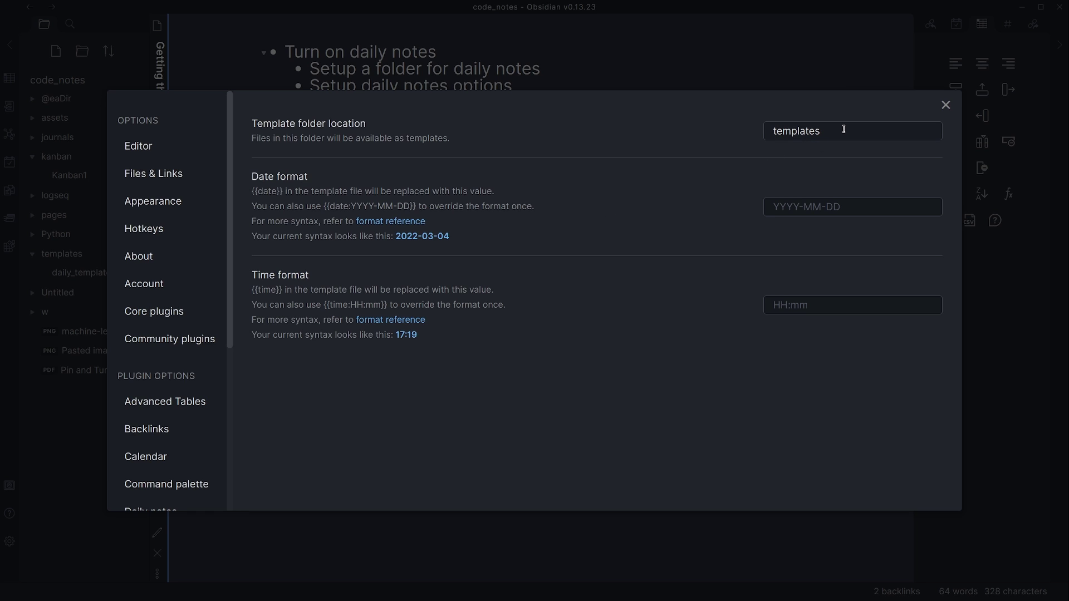
pyautogui.click(946, 105)
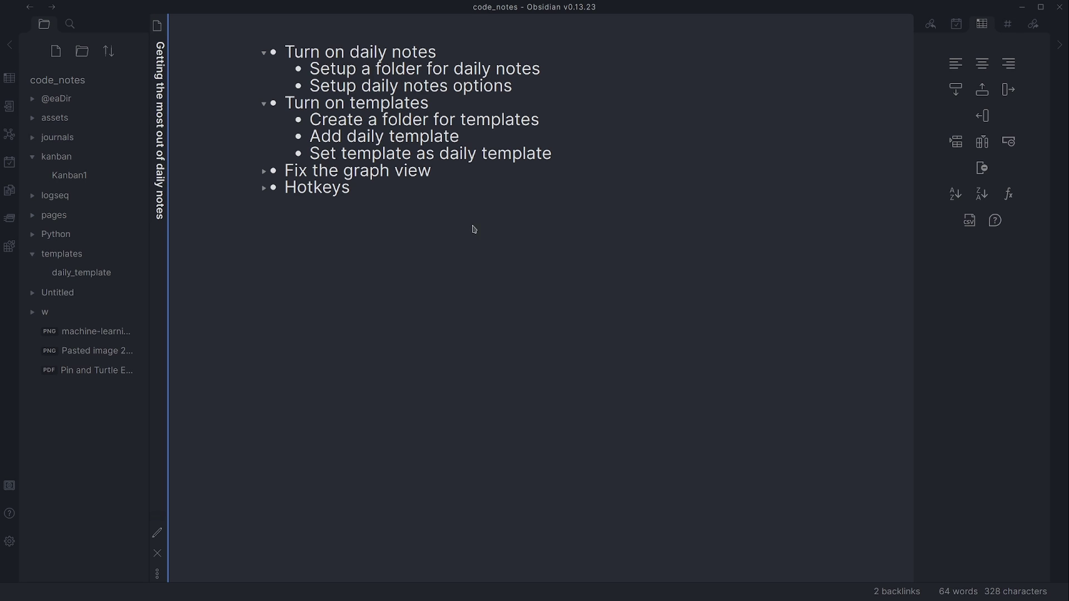
# Open the daily_template note in editing view and inspect the Markdown of its Goals, Tasks and Notes headings.
pyautogui.click(96, 279)
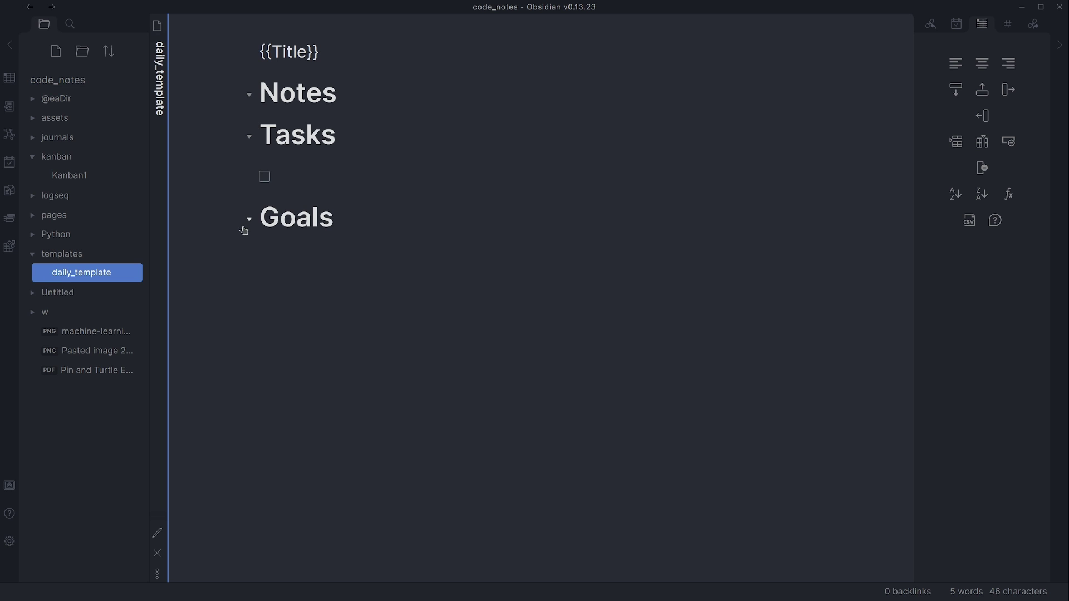
pyautogui.click(158, 534)
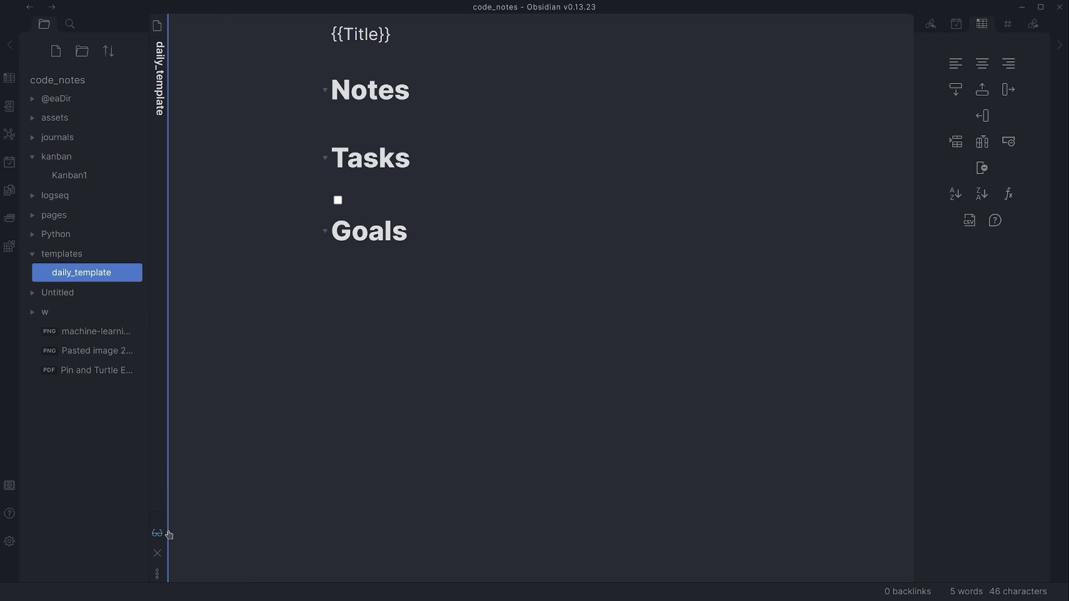
pyautogui.click(416, 246)
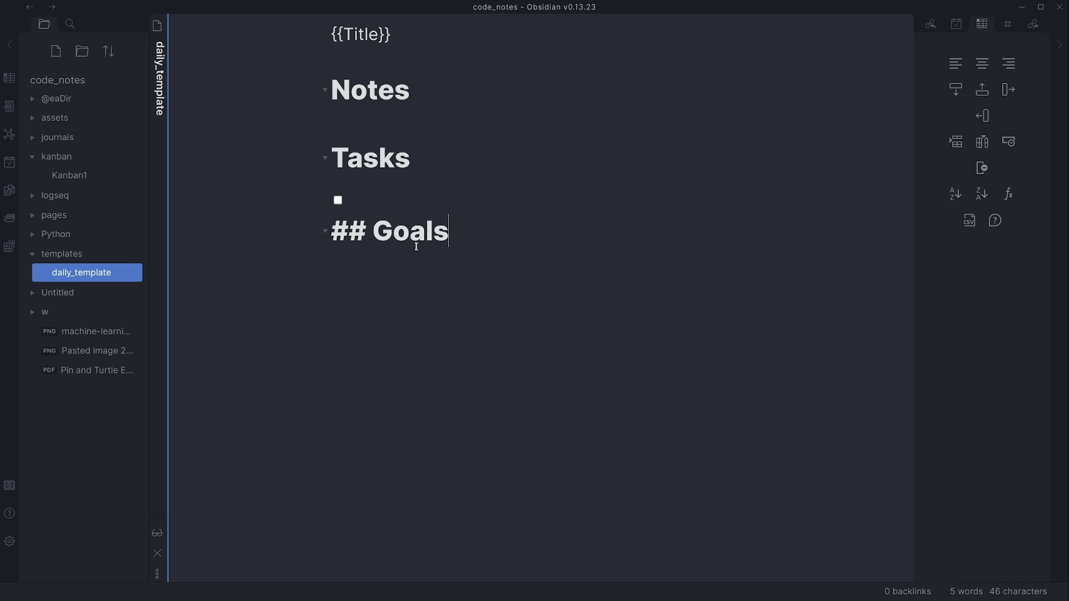
pyautogui.click(423, 164)
pyautogui.click(439, 85)
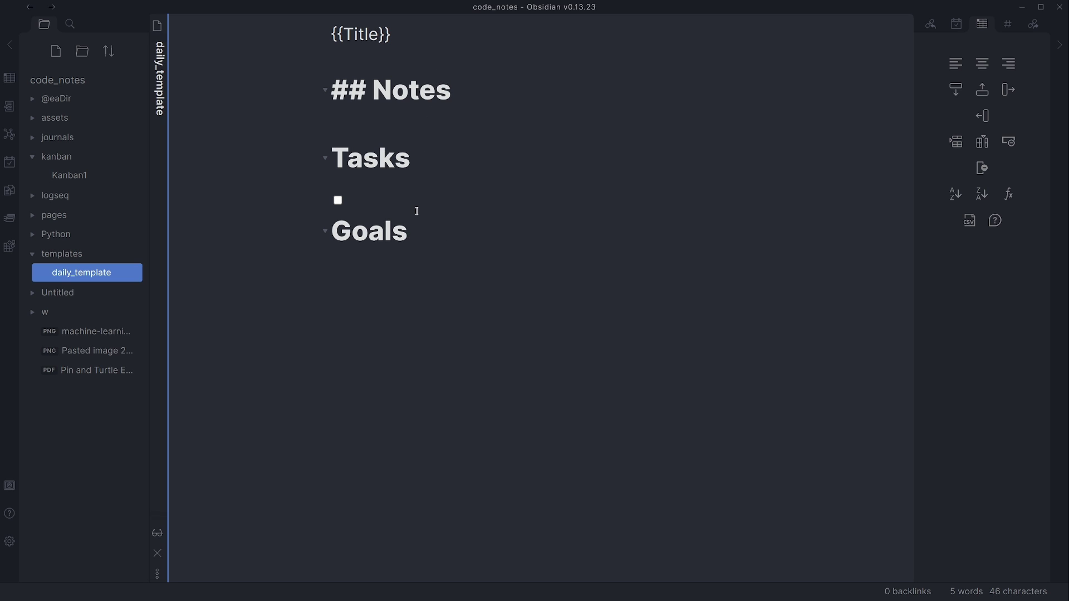
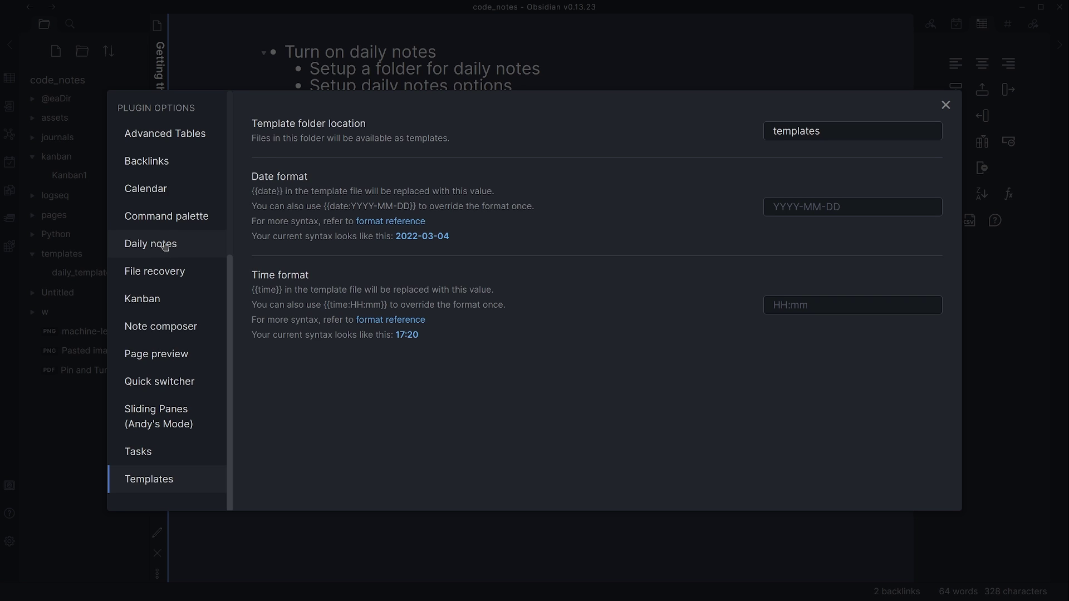
# Set the Daily notes template file location to templates/daily_template and close the settings.
pyautogui.click(164, 246)
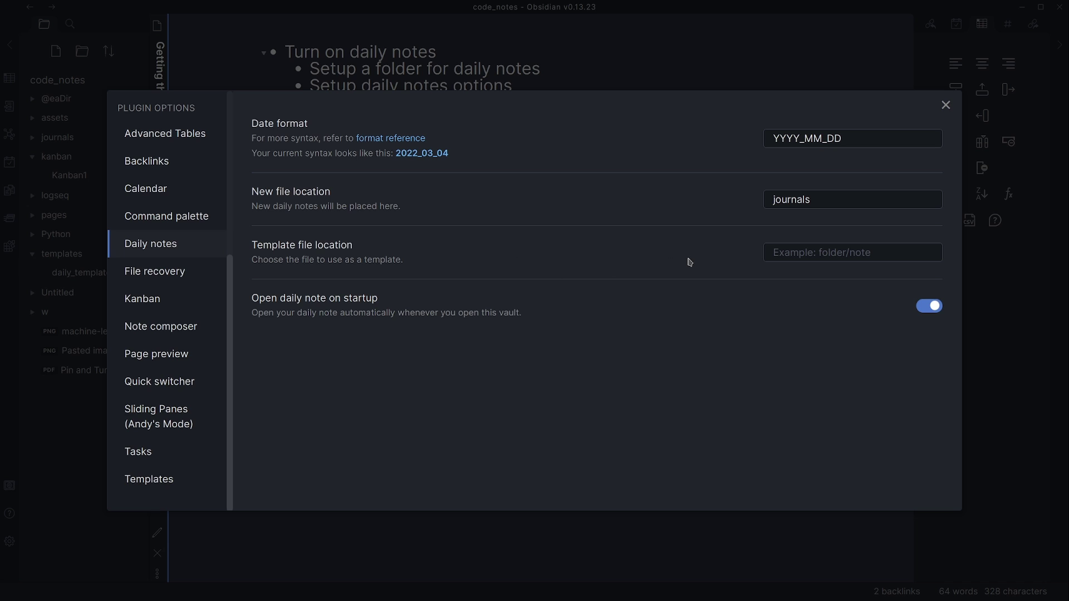
pyautogui.click(788, 245)
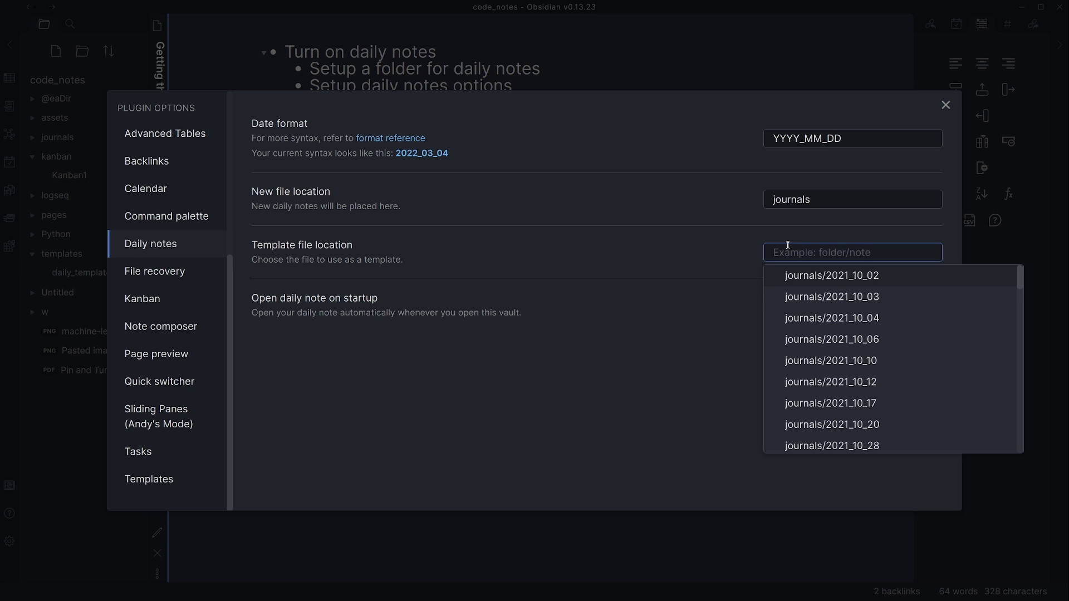
pyautogui.write('templ')
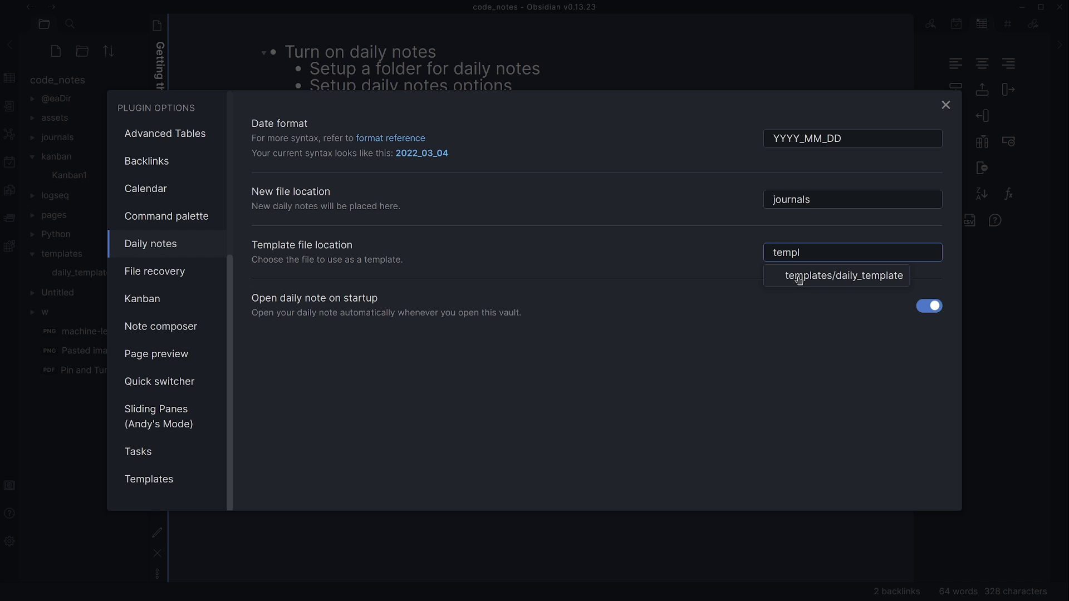
pyautogui.click(899, 280)
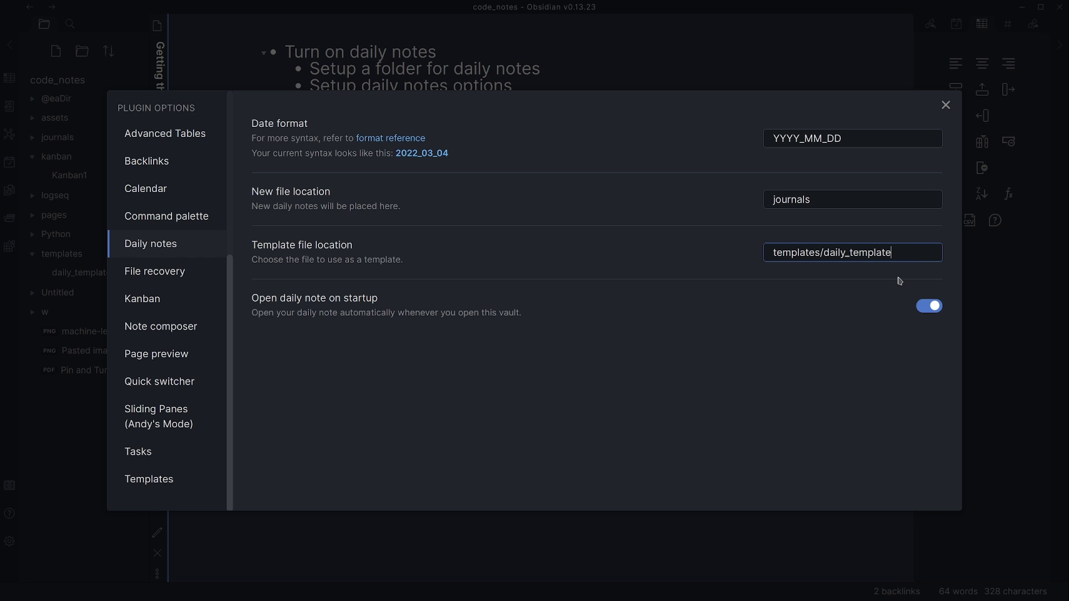
pyautogui.click(946, 107)
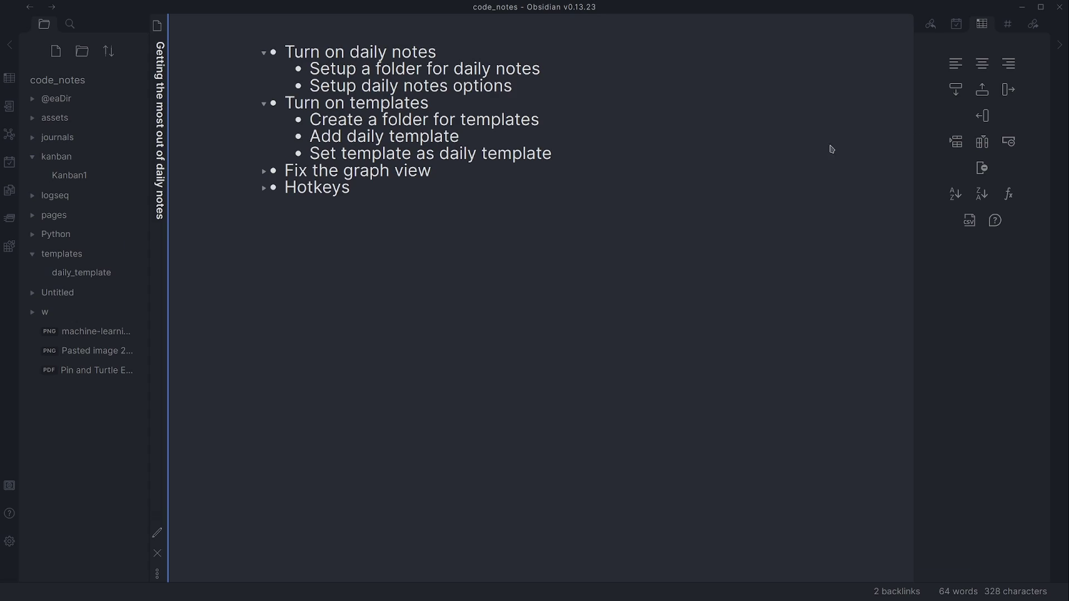
# Delete today's existing daily note, 2022_03_04, and create it again from the daily template.
pyautogui.click(16, 165)
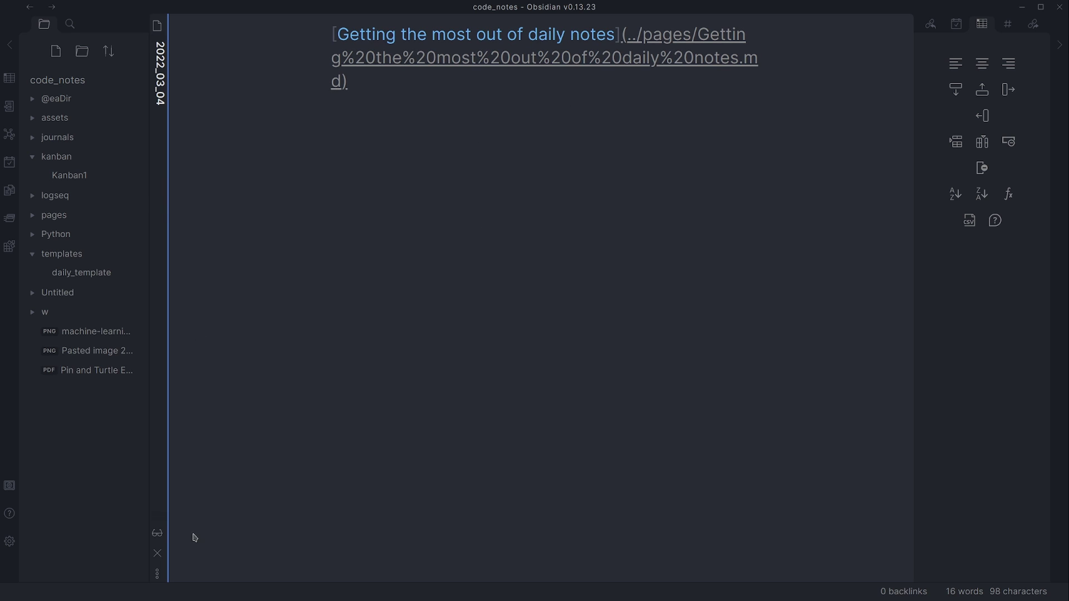
pyautogui.click(157, 574)
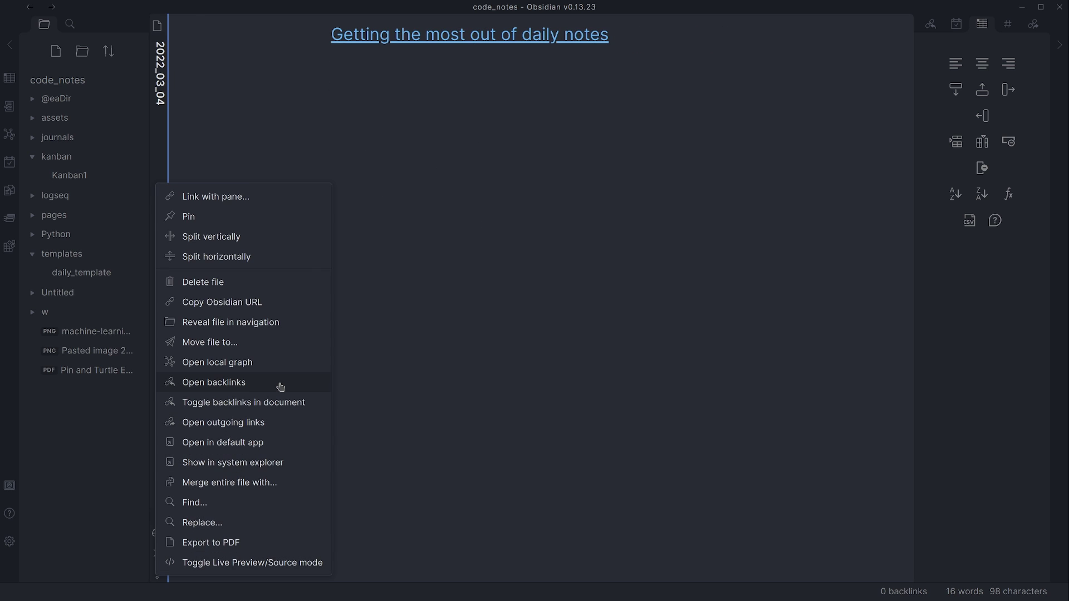
pyautogui.click(284, 290)
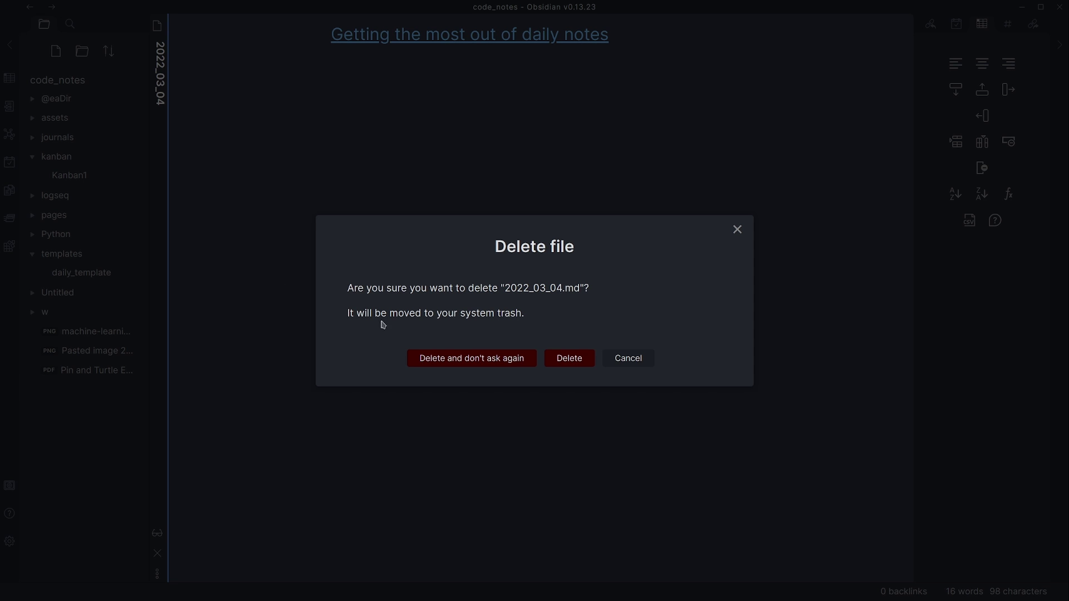
pyautogui.click(562, 365)
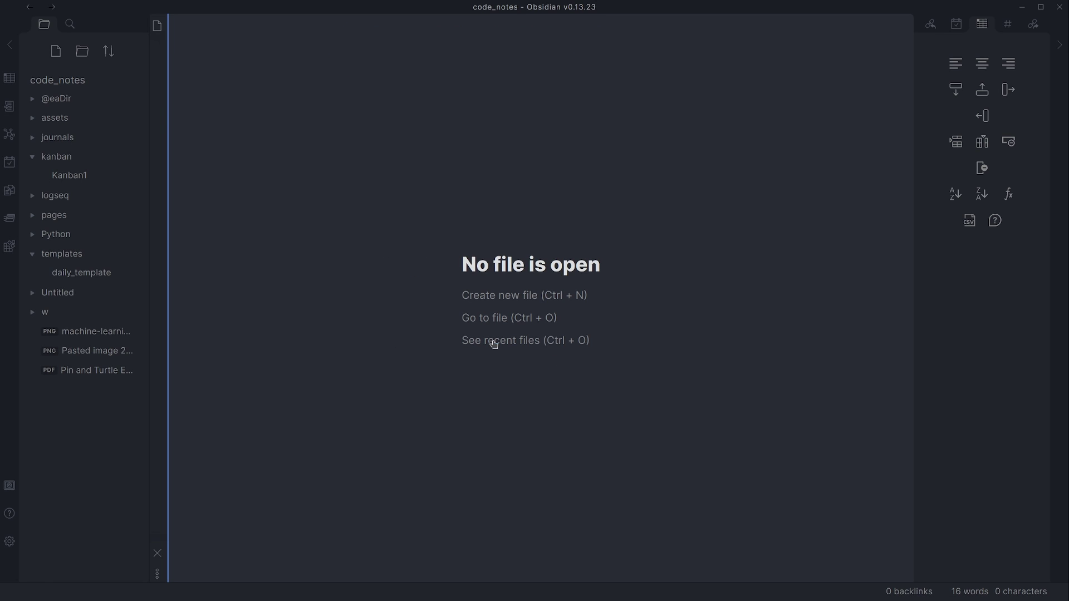
pyautogui.click(13, 166)
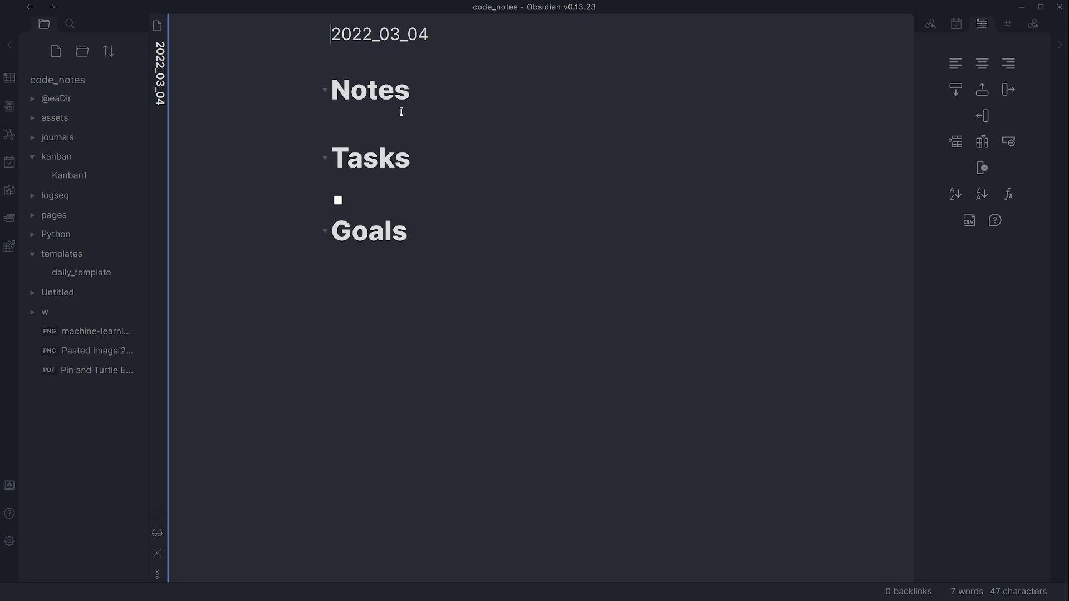
# Add a link to the "Getting the most out of daily notes" page under the Notes heading of today's daily note.
pyautogui.click(433, 114)
pyautogui.write('[[')
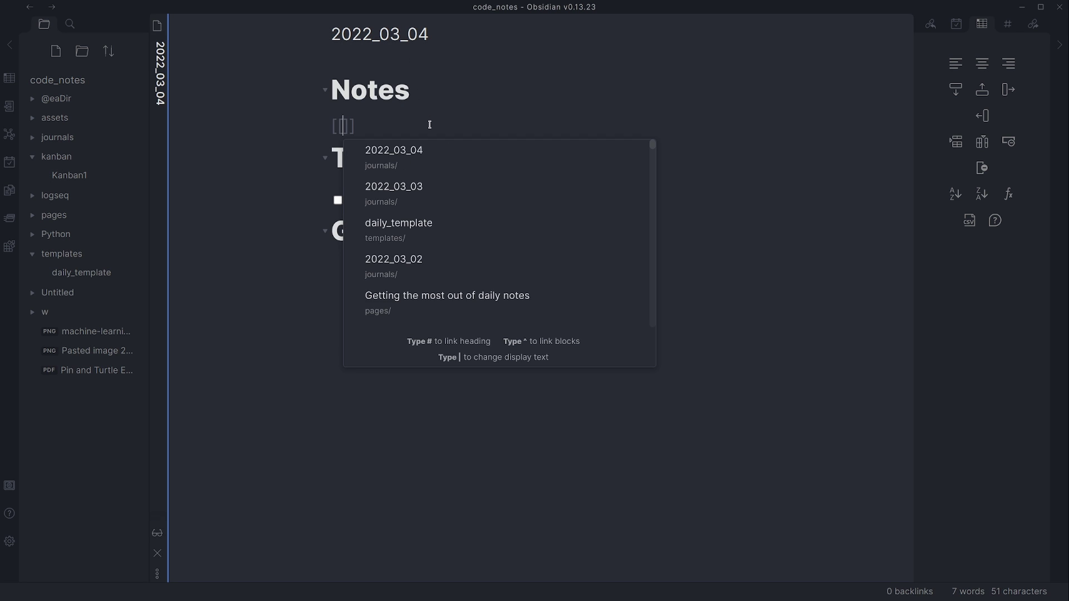
pyautogui.click(442, 308)
# Follow the new link in reading view and expand the "Fix the graph view" outline item.
pyautogui.click(157, 533)
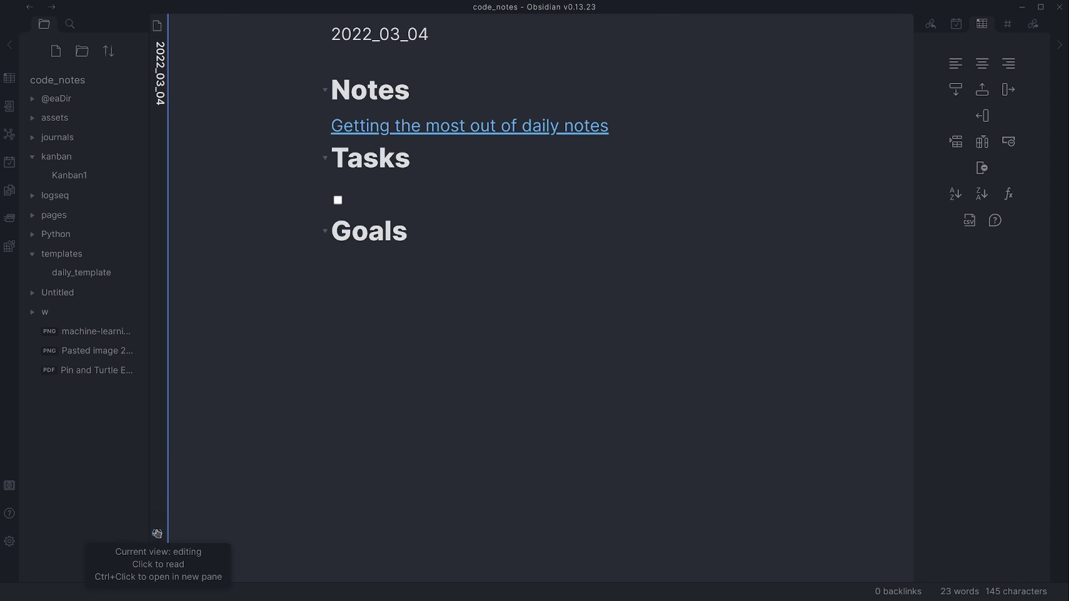
pyautogui.click(336, 138)
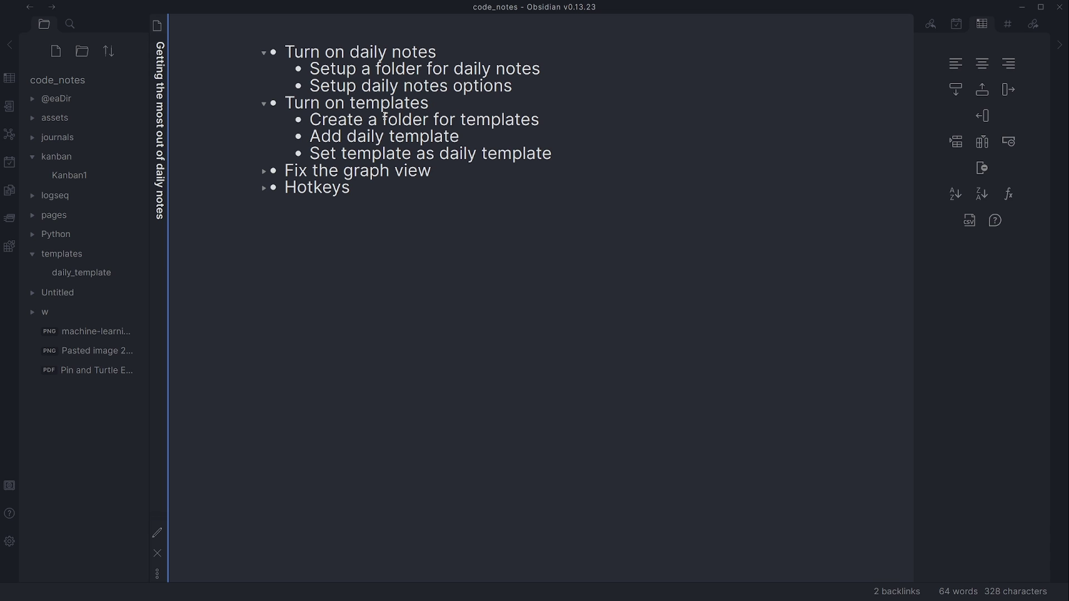
pyautogui.click(265, 172)
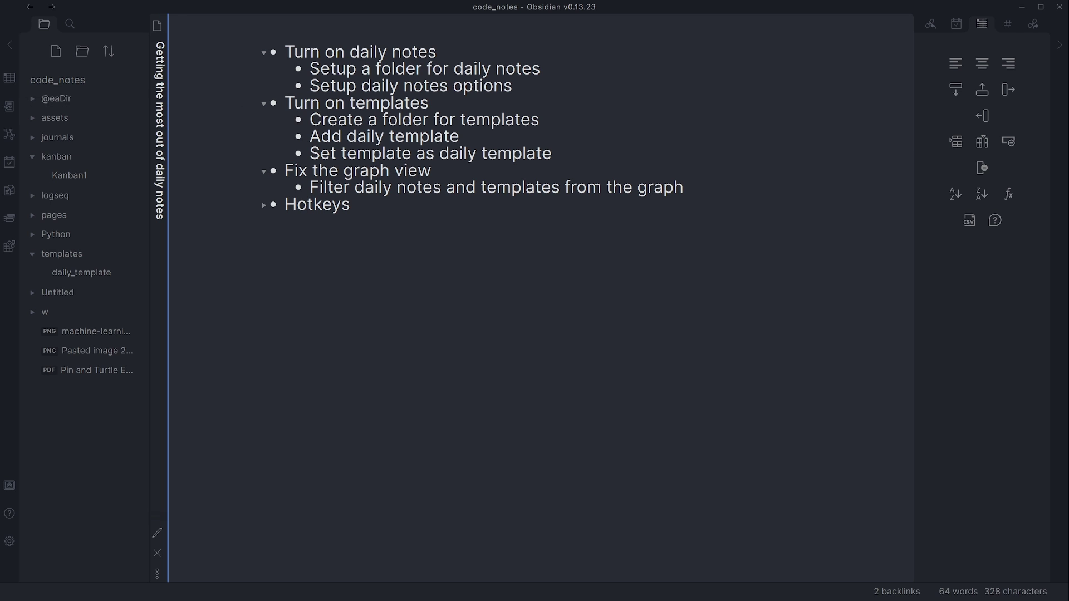
# Open the graph view and exclude the daily notes and templates with the file filter "-path:journals -path: templates".
pyautogui.click(7, 140)
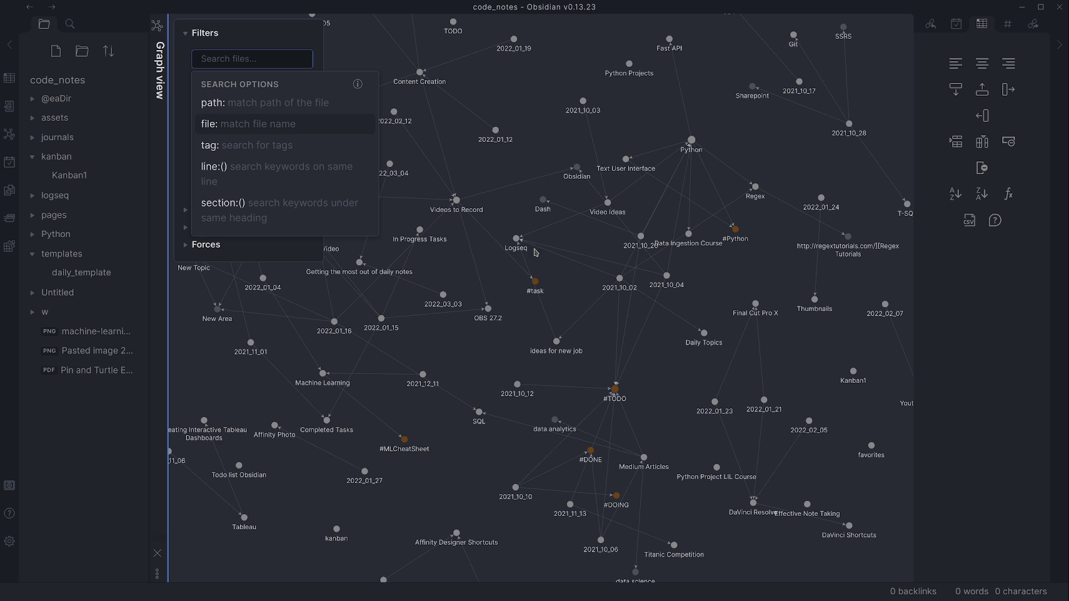
pyautogui.click(263, 35)
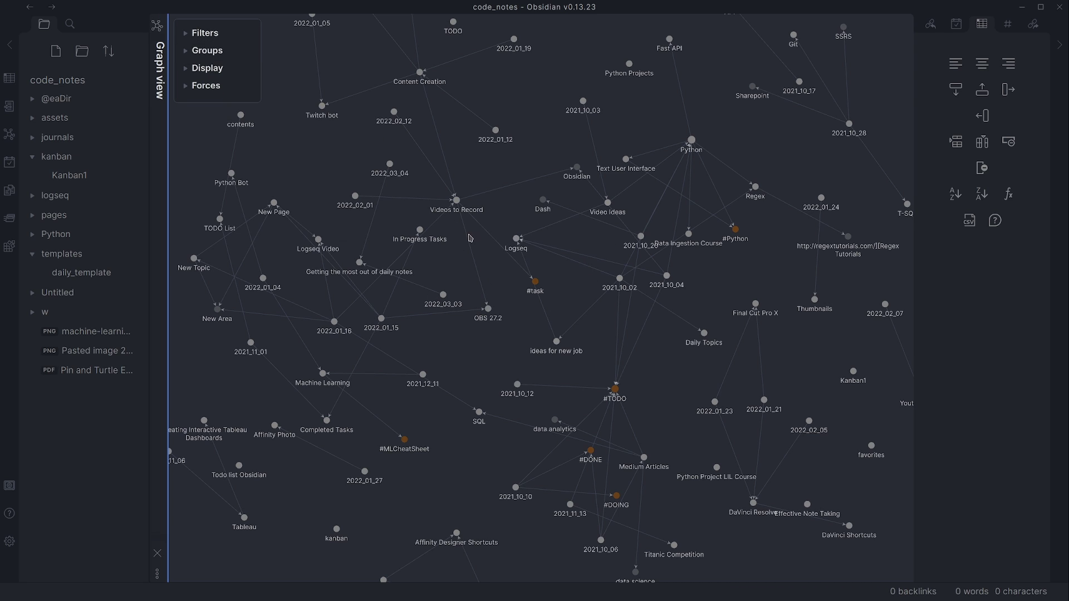
pyautogui.click(205, 33)
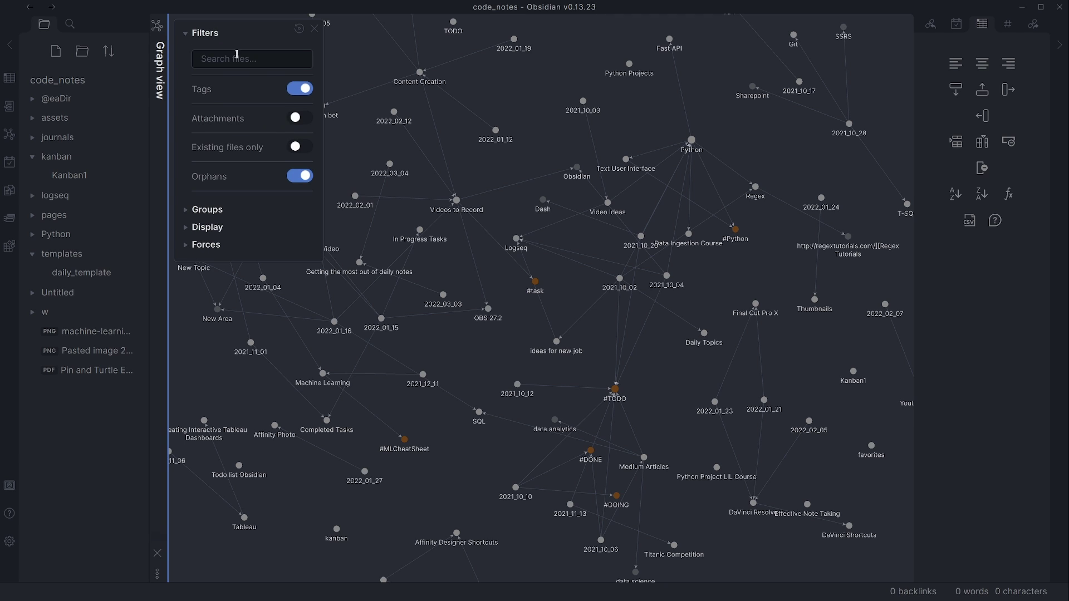
pyautogui.click(245, 59)
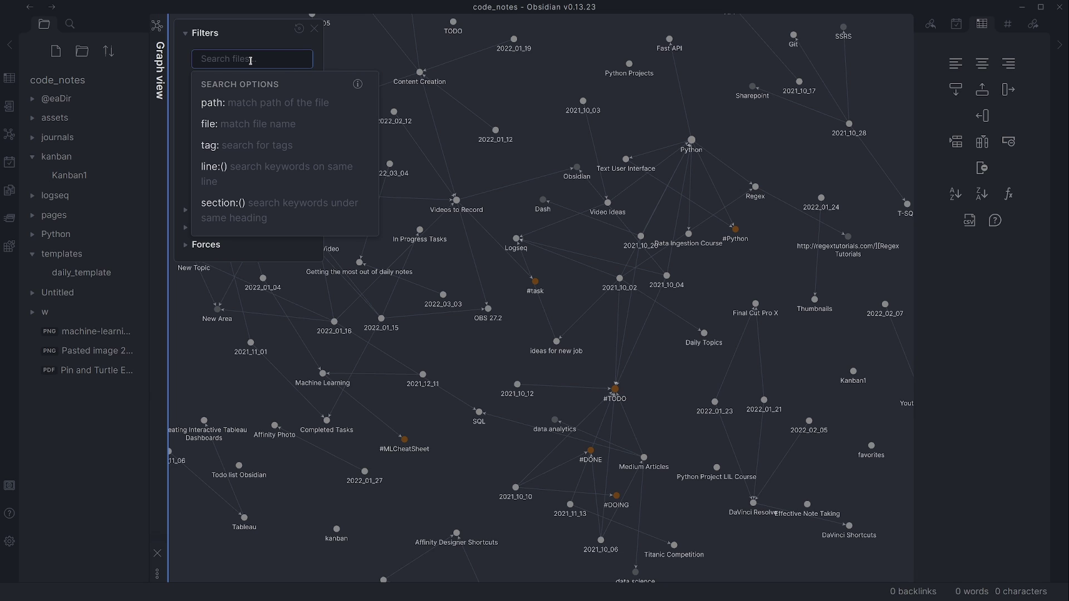
pyautogui.write('-path:')
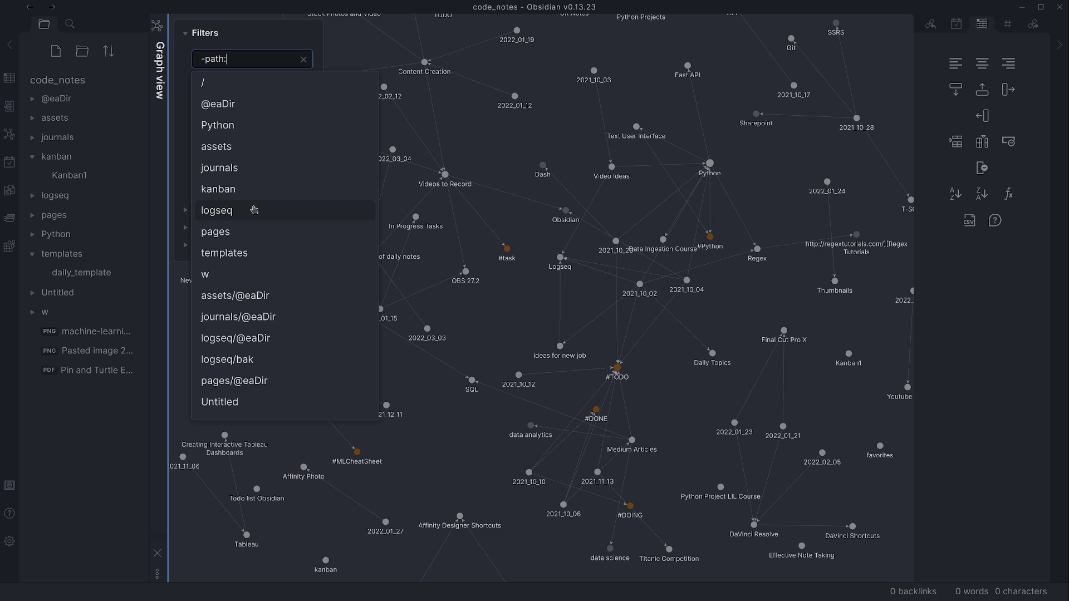
pyautogui.click(260, 176)
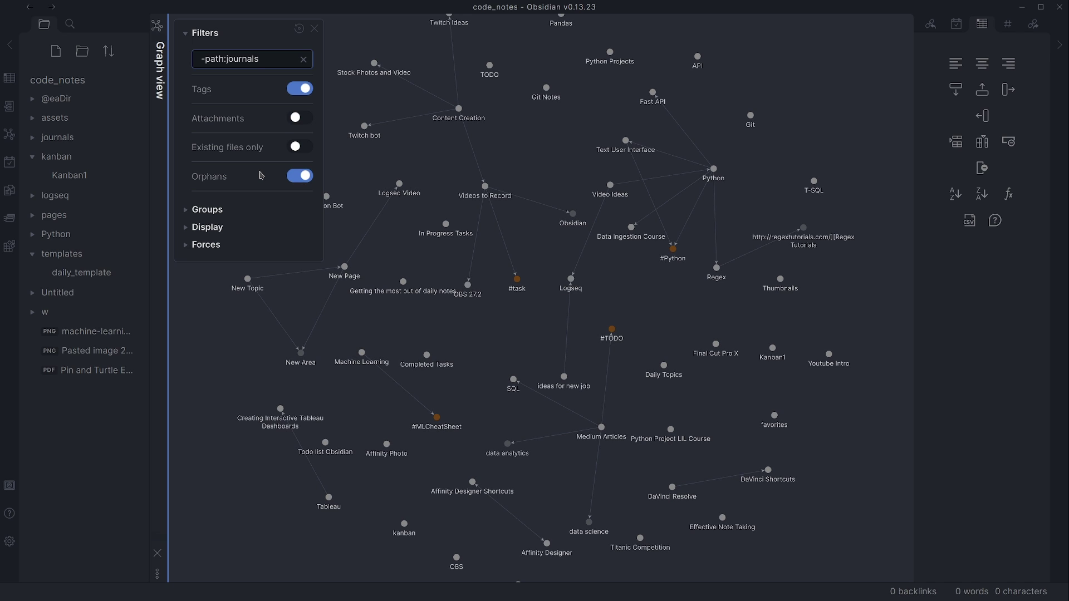
pyautogui.write('-path: templates')
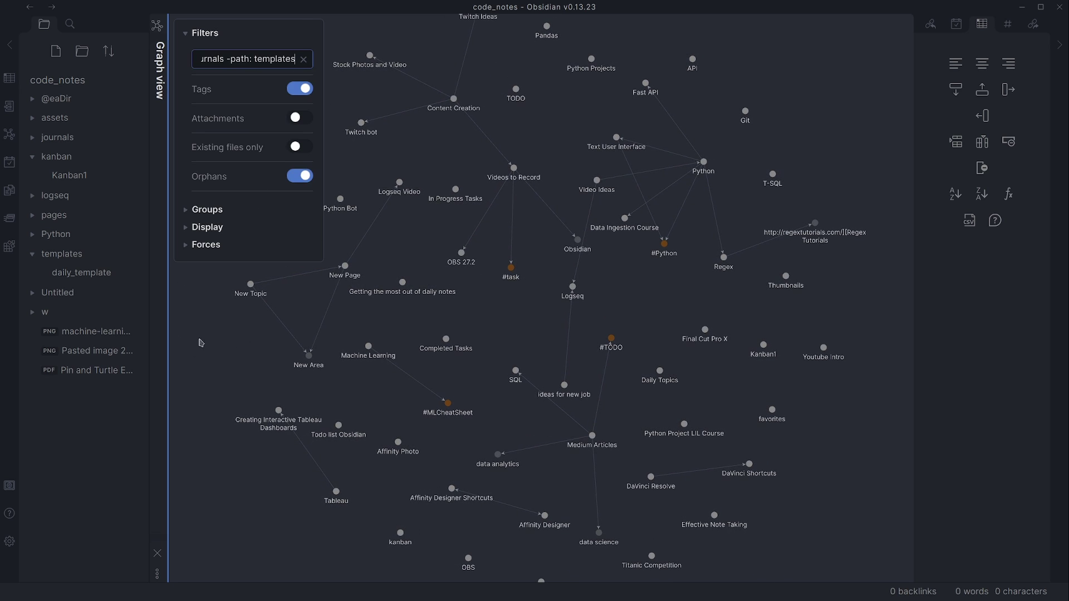
pyautogui.click(215, 36)
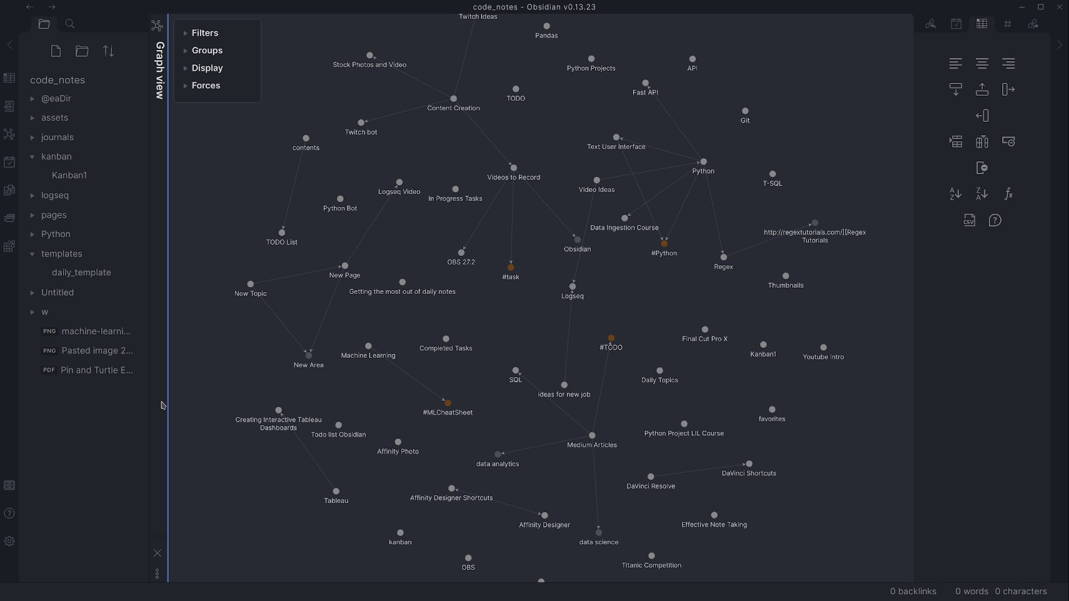
# Return to today's daily note, follow its link to "Getting the most out of daily notes" and expand the "Hotkeys" outline item.
pyautogui.click(9, 162)
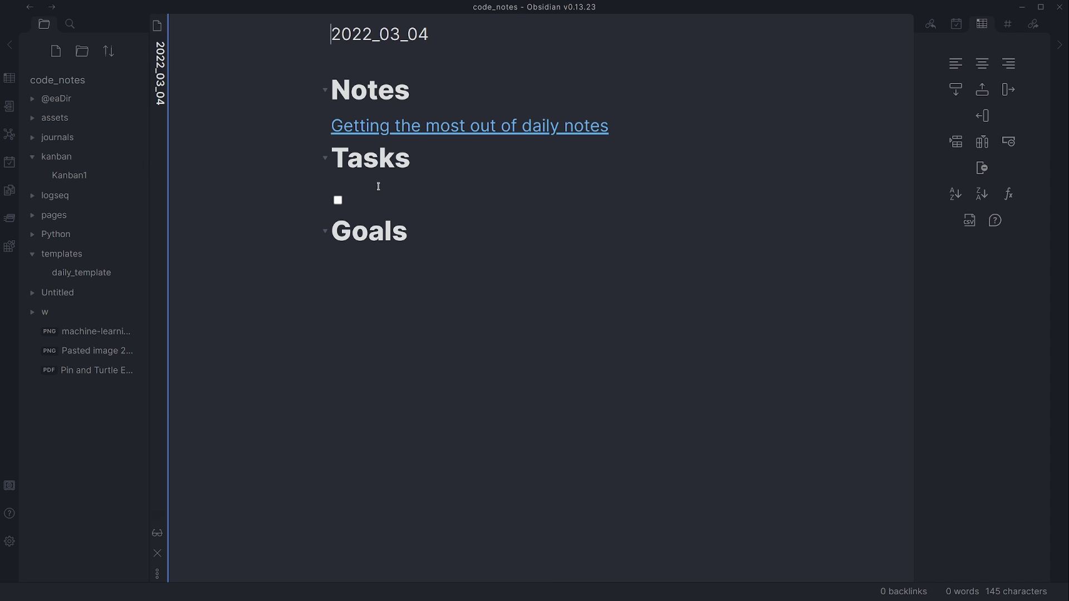
pyautogui.click(403, 126)
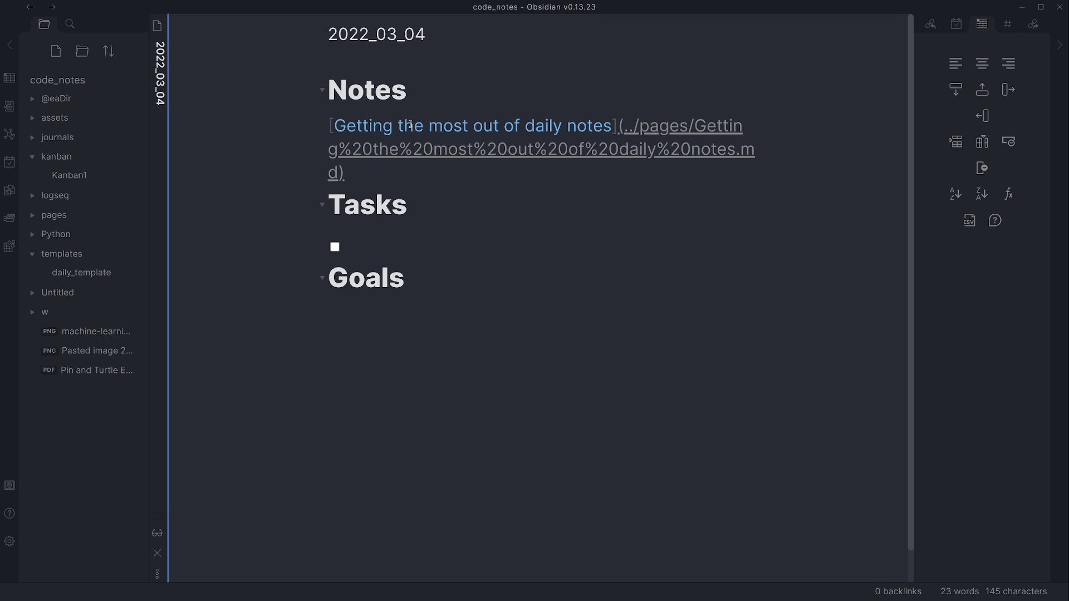
pyautogui.keyDown('ctrl'); pyautogui.click(413, 122); pyautogui.keyUp('ctrl')
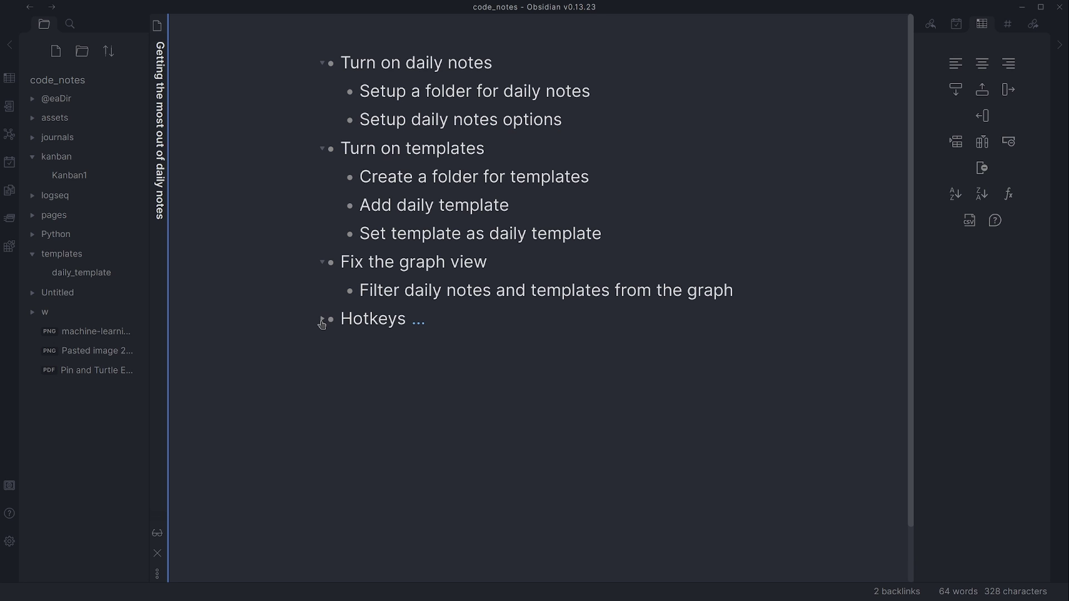
pyautogui.click(323, 325)
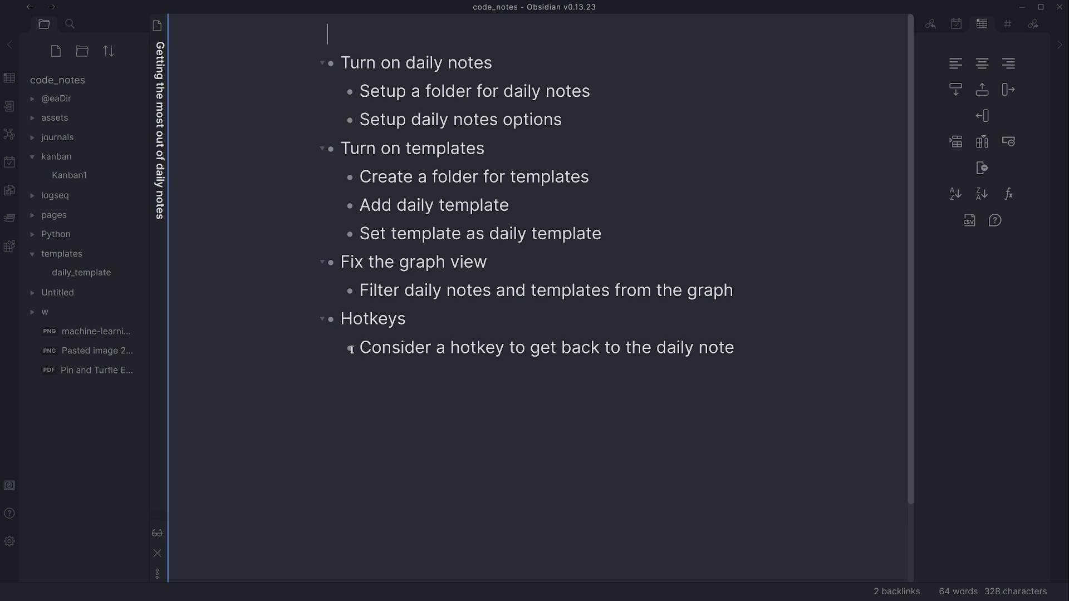
# Review the hotkeys of the Daily notes core plugin in the settings and return to today's daily note with its assigned hotkey.
pyautogui.click(10, 543)
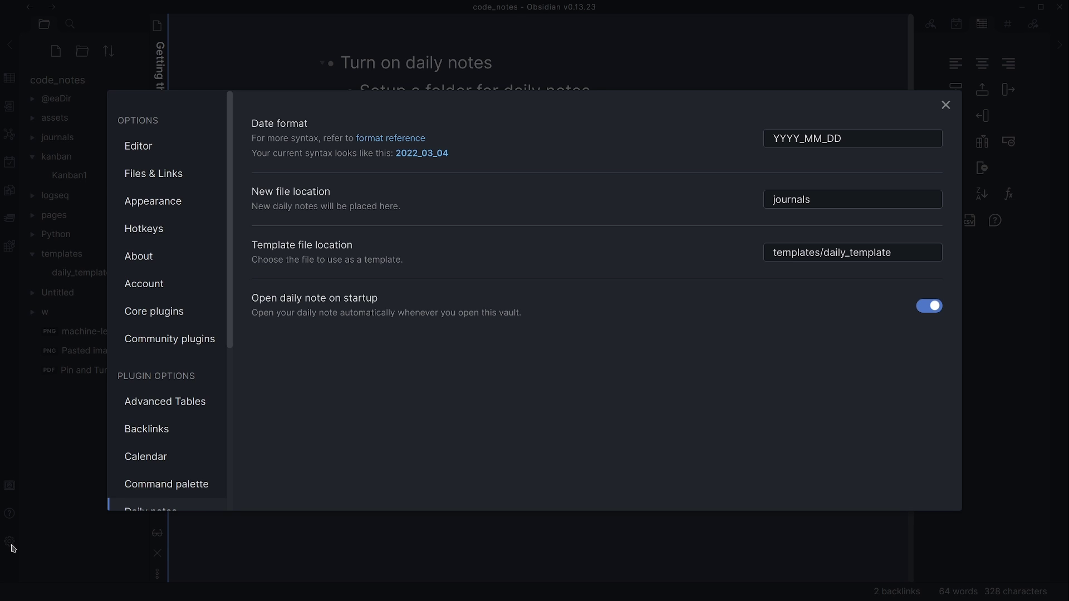
pyautogui.scroll(-1, 211, 326)
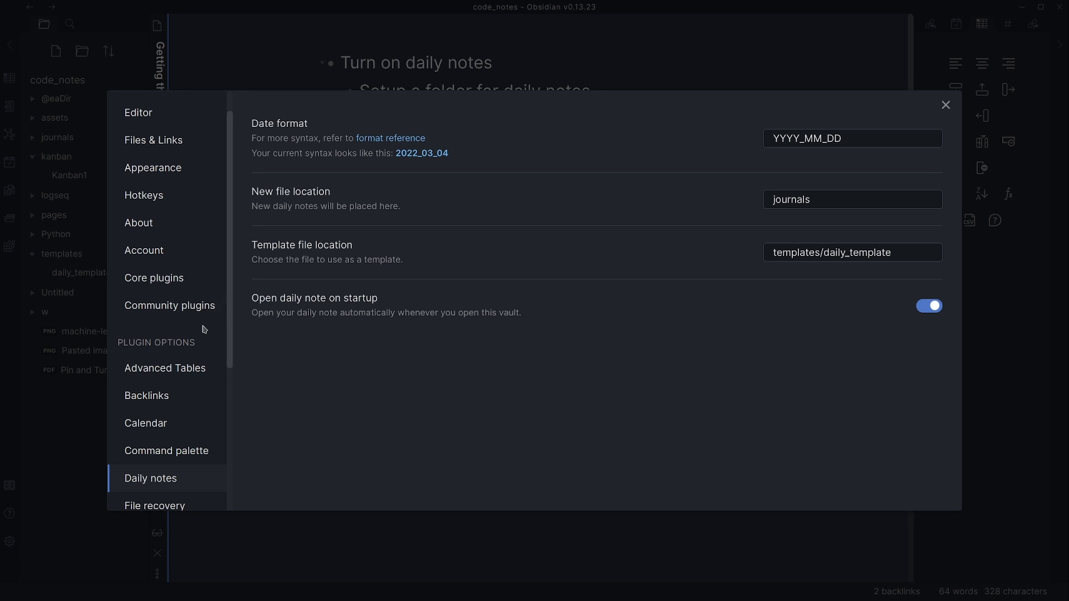
pyautogui.click(183, 291)
pyautogui.scroll(-3, 372, 305)
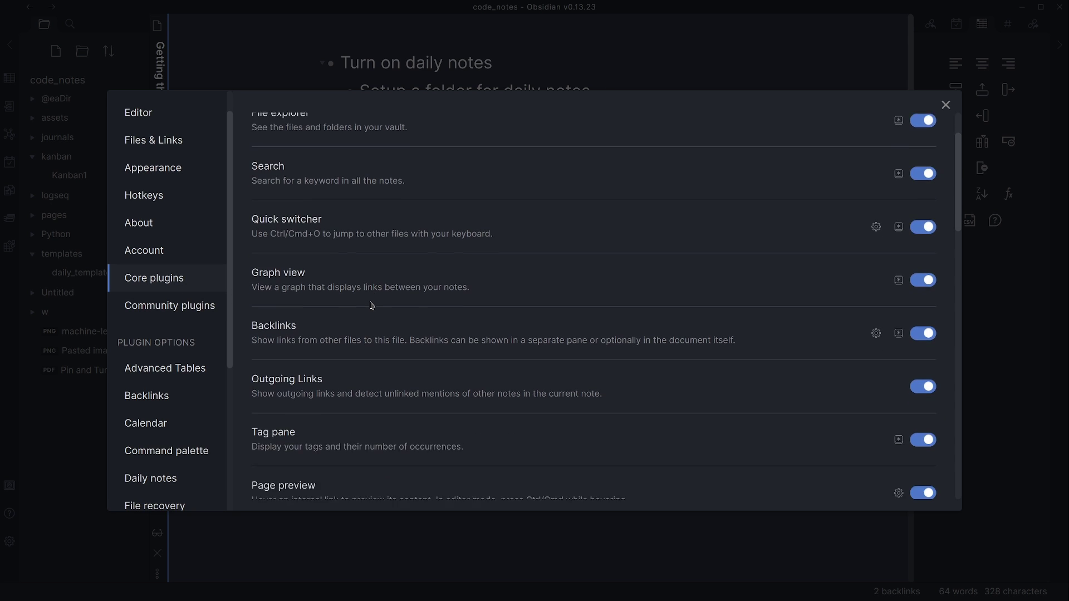
pyautogui.scroll(-2, 372, 305)
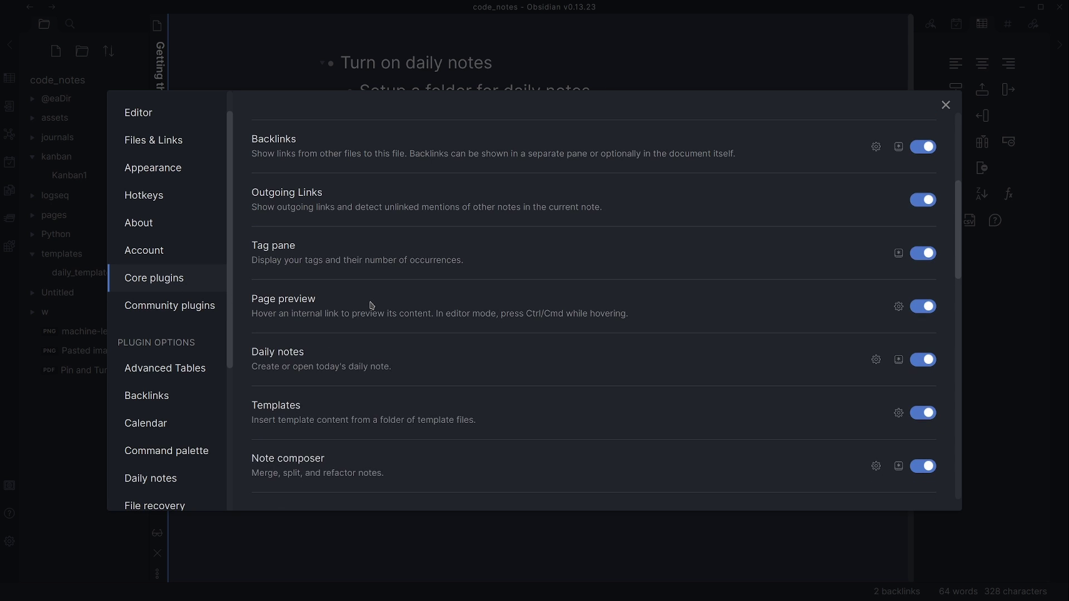
pyautogui.scroll(-1, 372, 306)
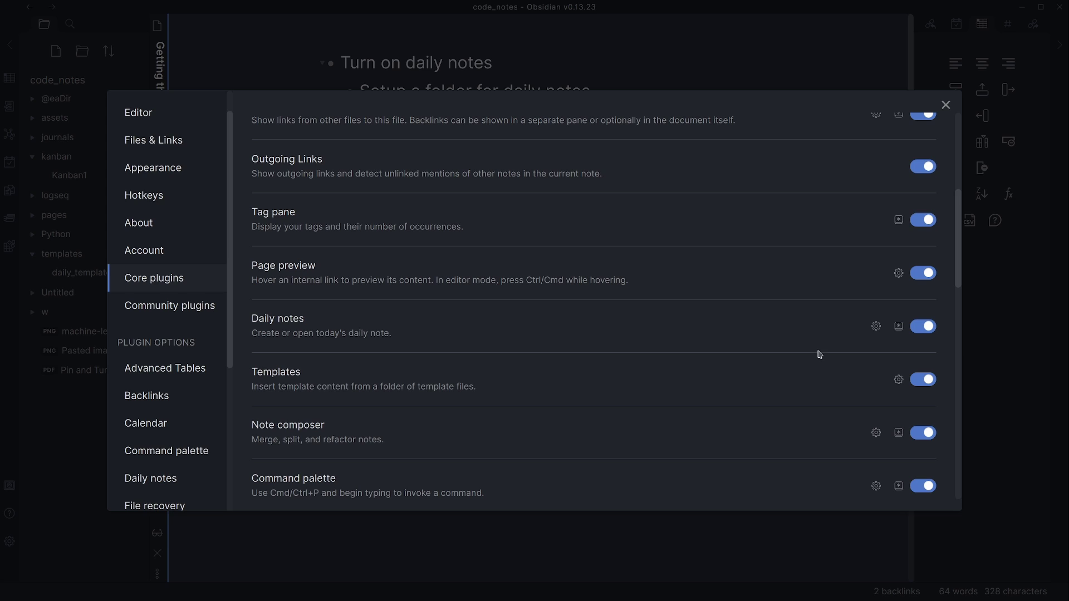
pyautogui.click(899, 327)
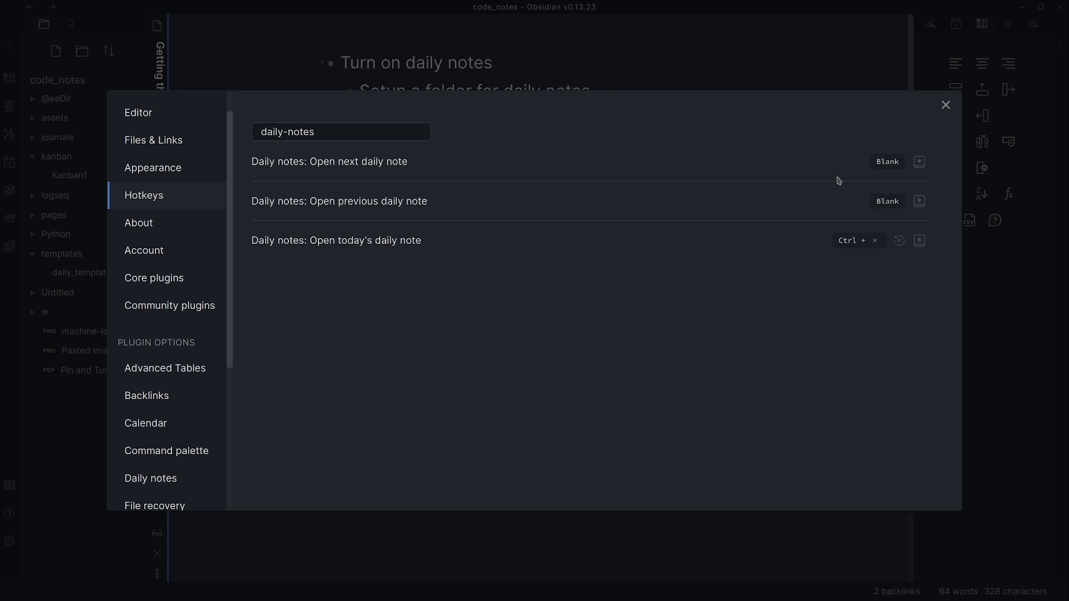
pyautogui.click(945, 107)
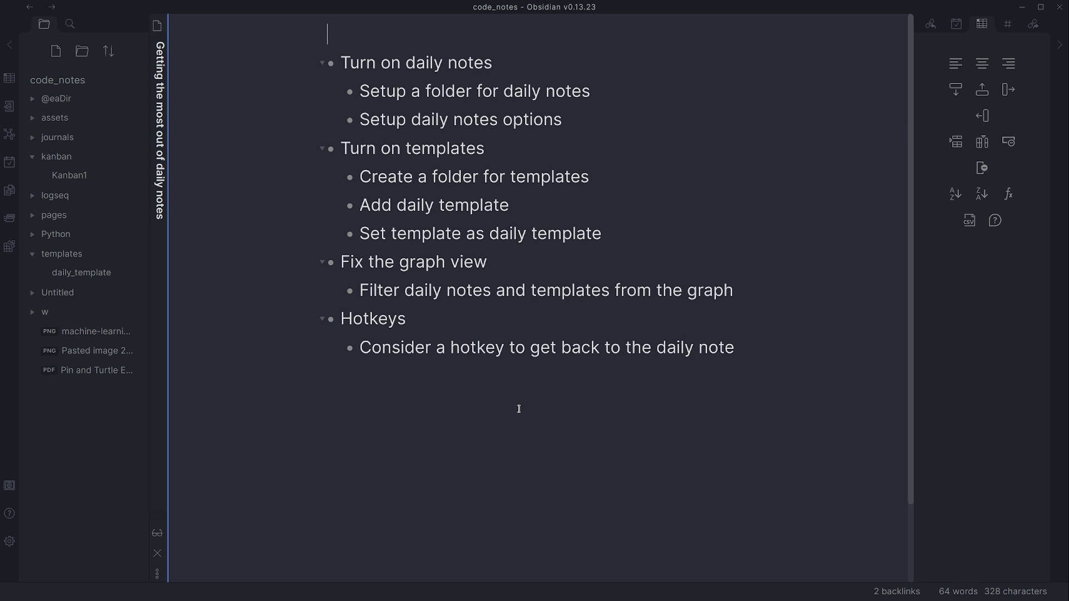
pyautogui.hotkey('ctrl', 'alt', 'Left')
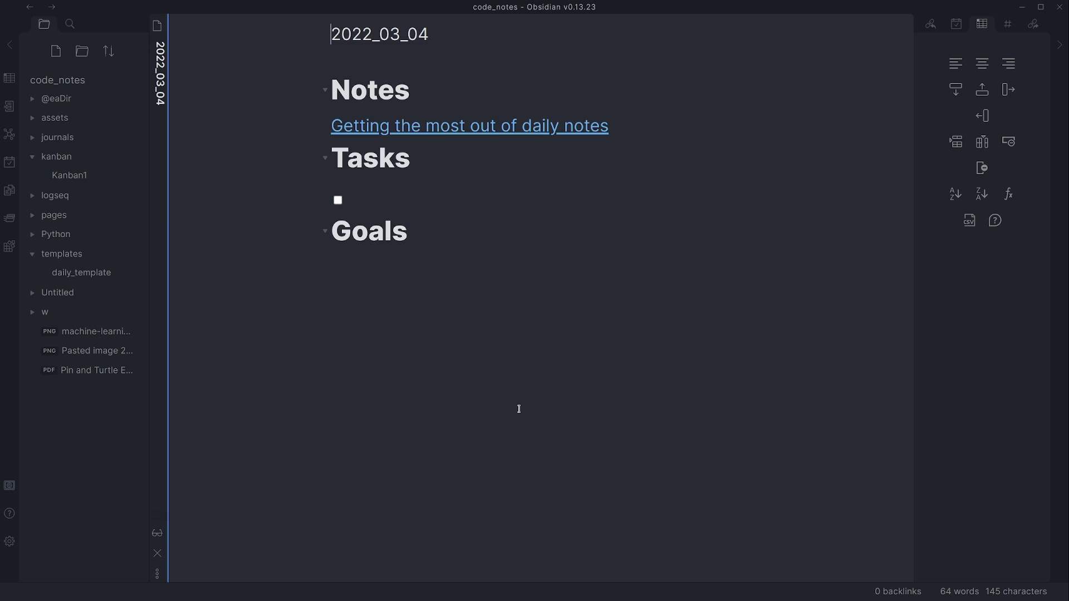